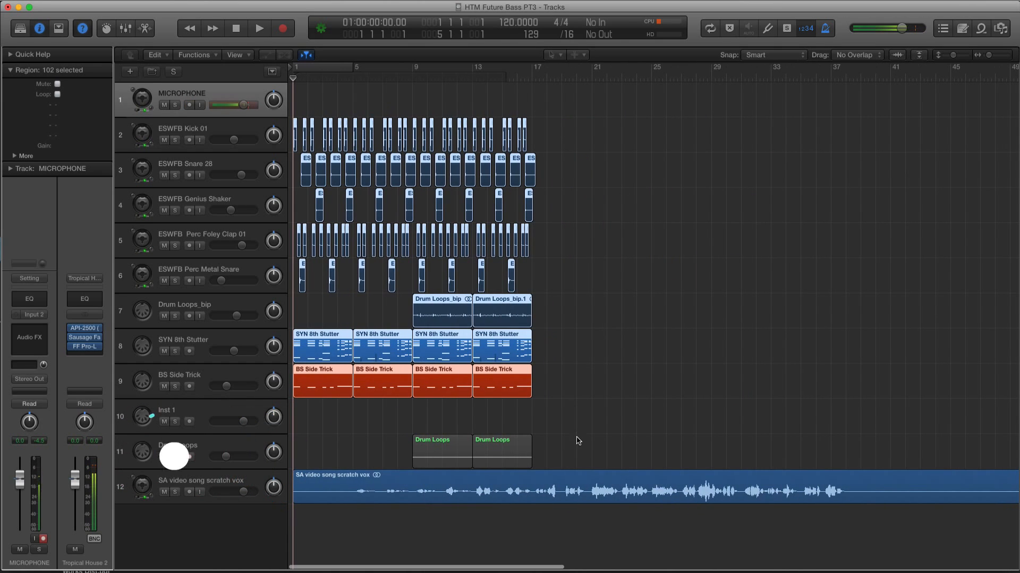
# Step: Solo all the drum regions on tracks 2 to 7 and play them back briefly
pyautogui.moveTo(602, 458); pyautogui.dragTo(766, 513)
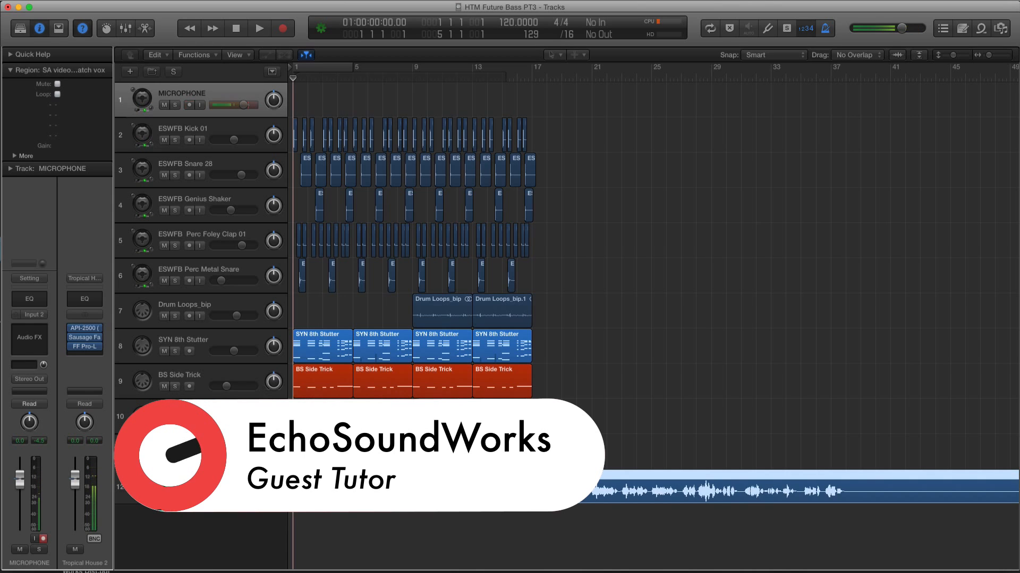
pyautogui.moveTo(645, 128); pyautogui.dragTo(241, 312)
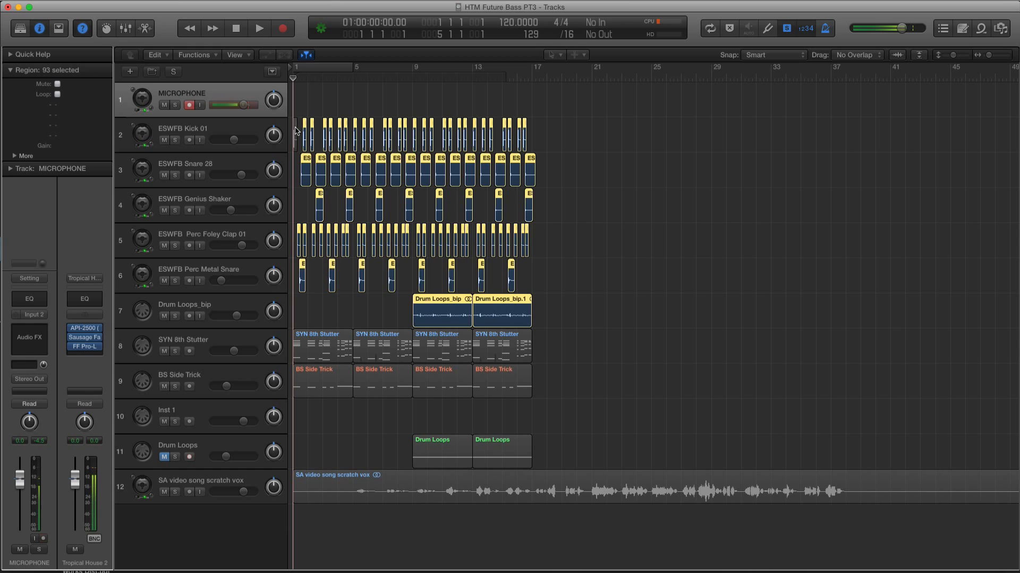
pyautogui.press('space')
pyautogui.press('super+Right')
pyautogui.press('super+Right')
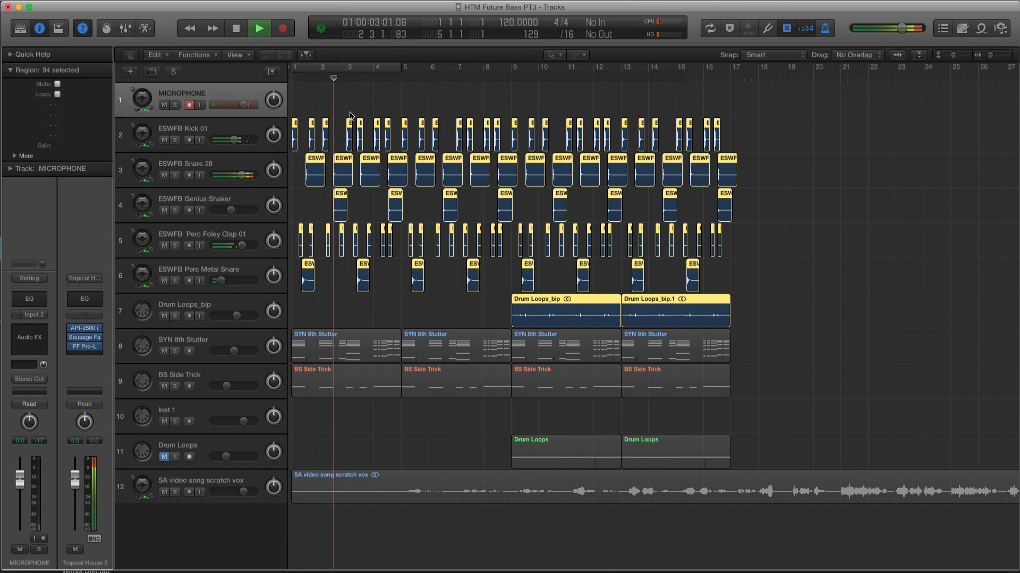
pyautogui.press('space')
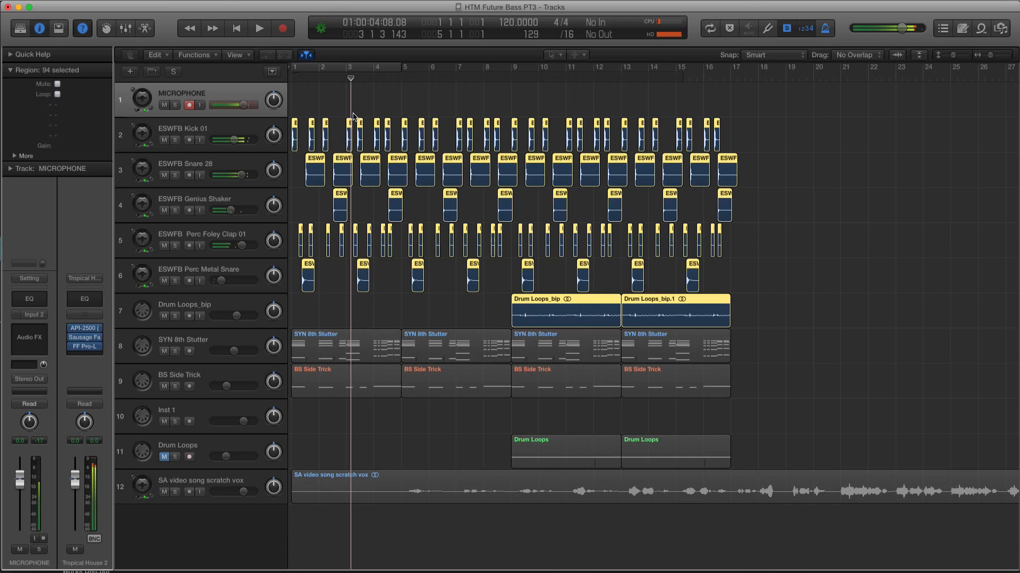
# Step: Solo the first SYN 8th Stutter region and play it briefly from bar 1
pyautogui.click(317, 341)
pyautogui.hotkey('ctrl', 's')
pyautogui.click(293, 80)
pyautogui.press('space')
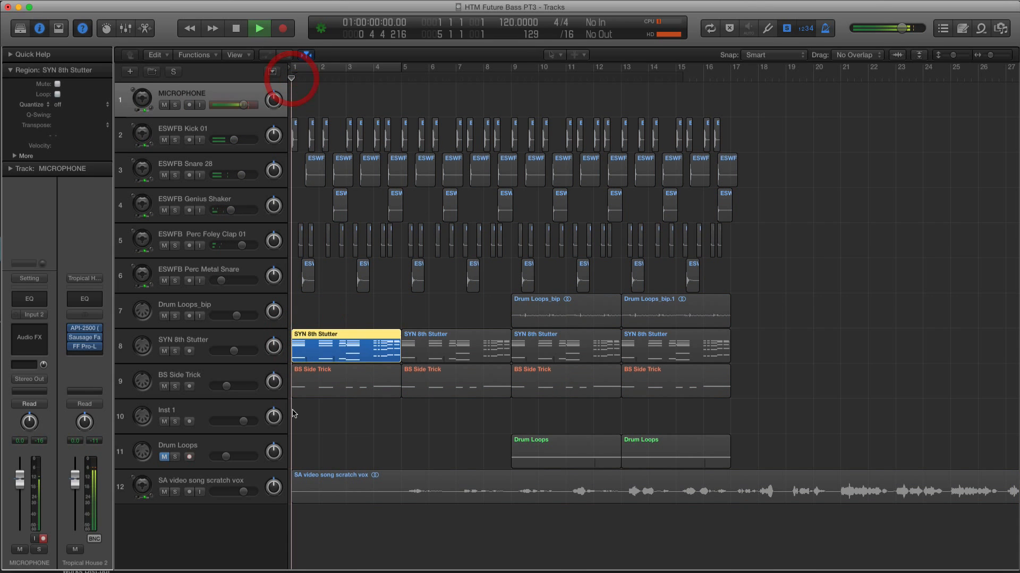
pyautogui.press('space')
# Step: Turn region solo off, select the SA video song scratch vox region and put the playhead at bar 5
pyautogui.click(317, 384)
pyautogui.hotkey('ctrl', 's')
pyautogui.click(390, 486)
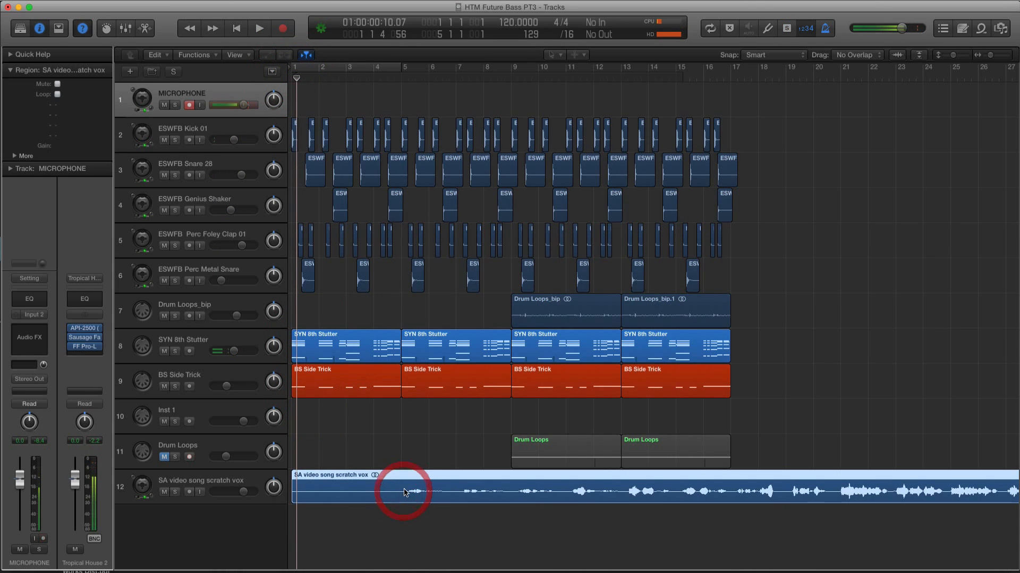
pyautogui.hotkey('ctrl', 's')
pyautogui.hotkey('ctrl', 's')
pyautogui.click(402, 77)
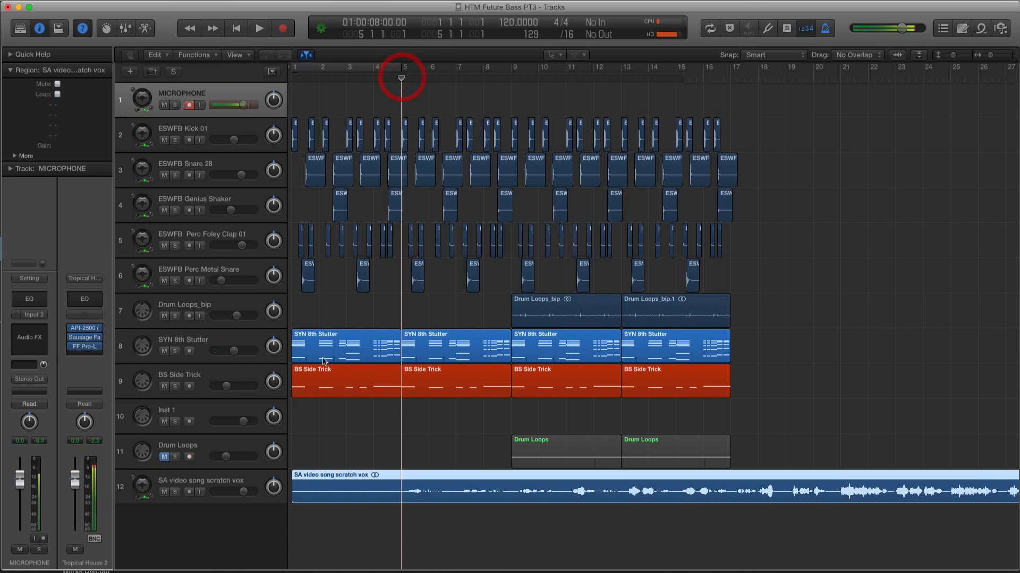
# Step: Examine the Slate Digital Virtual Channel and FF Pro-DS plug-ins on the scratch vox track, arranging their windows side by side
pyautogui.click(206, 481)
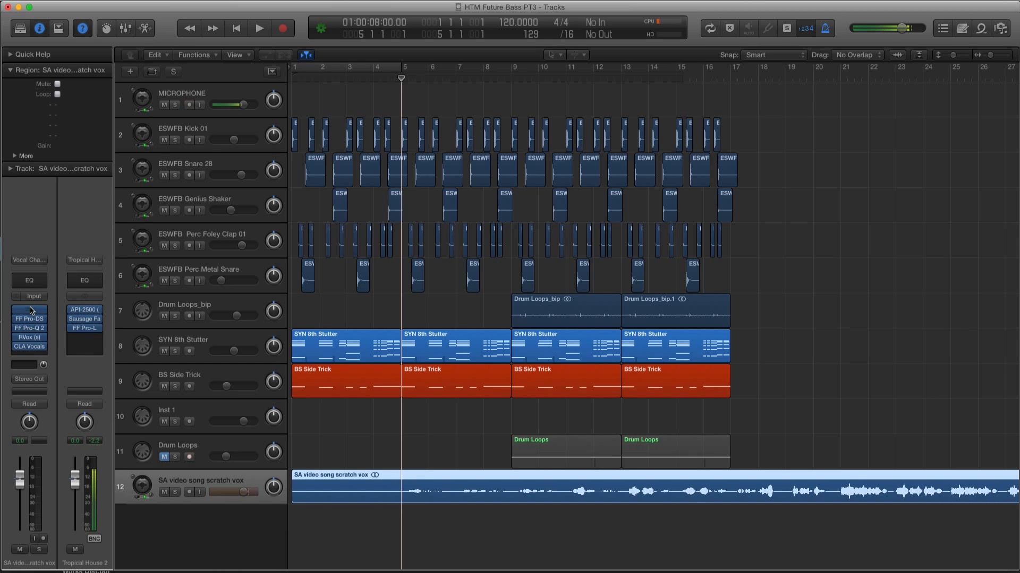
pyautogui.click(32, 314)
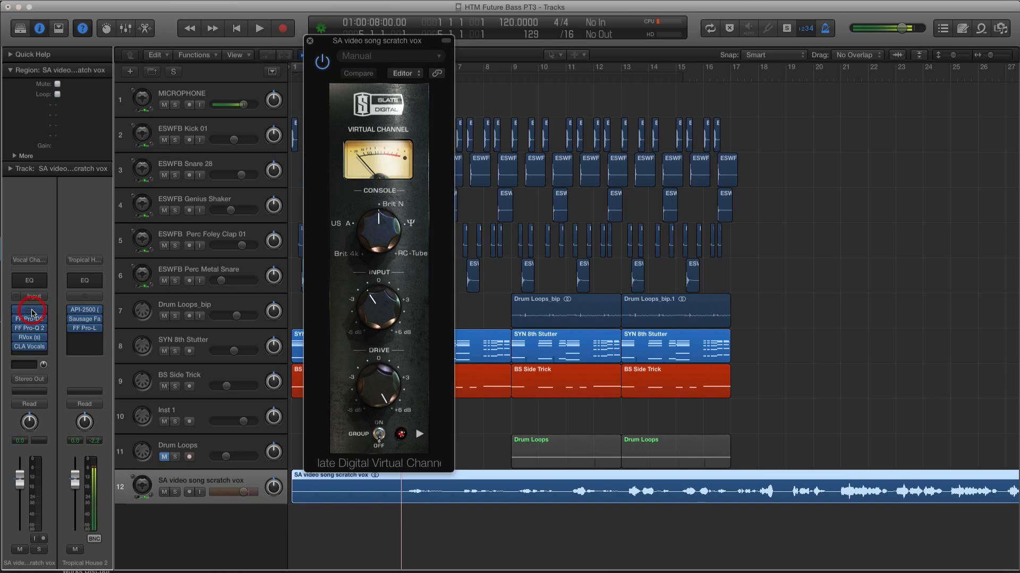
pyautogui.moveTo(327, 41); pyautogui.dragTo(338, 73)
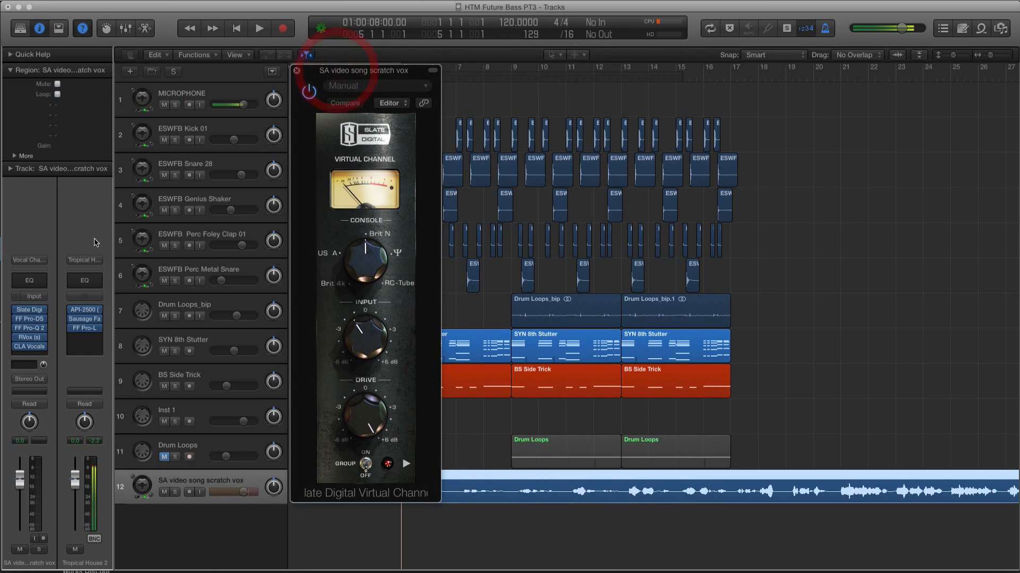
pyautogui.click(31, 318)
pyautogui.moveTo(449, 48); pyautogui.dragTo(516, 60)
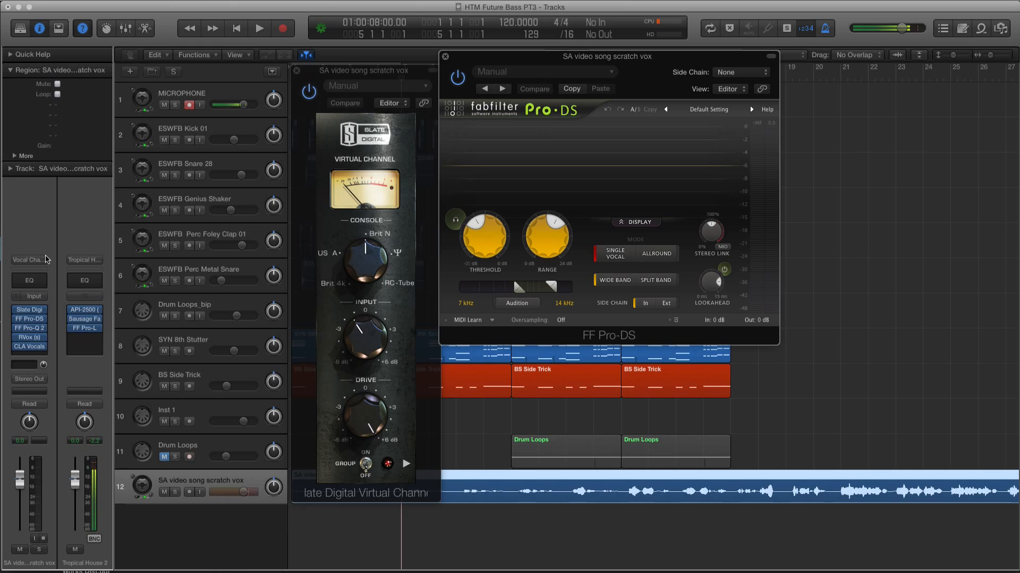
# Step: Shift the low cut in the scratch vox track's FF Pro-Q 2 to about 102 Hz, and close the open plug-in windows
pyautogui.click(29, 328)
pyautogui.moveTo(241, 44); pyautogui.dragTo(609, 88)
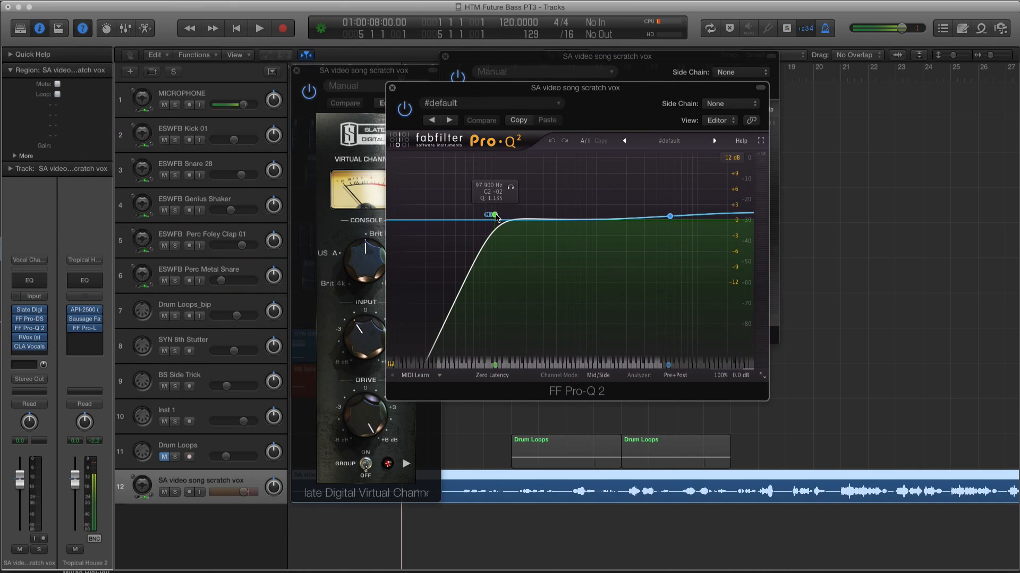
pyautogui.moveTo(496, 218); pyautogui.dragTo(503, 218)
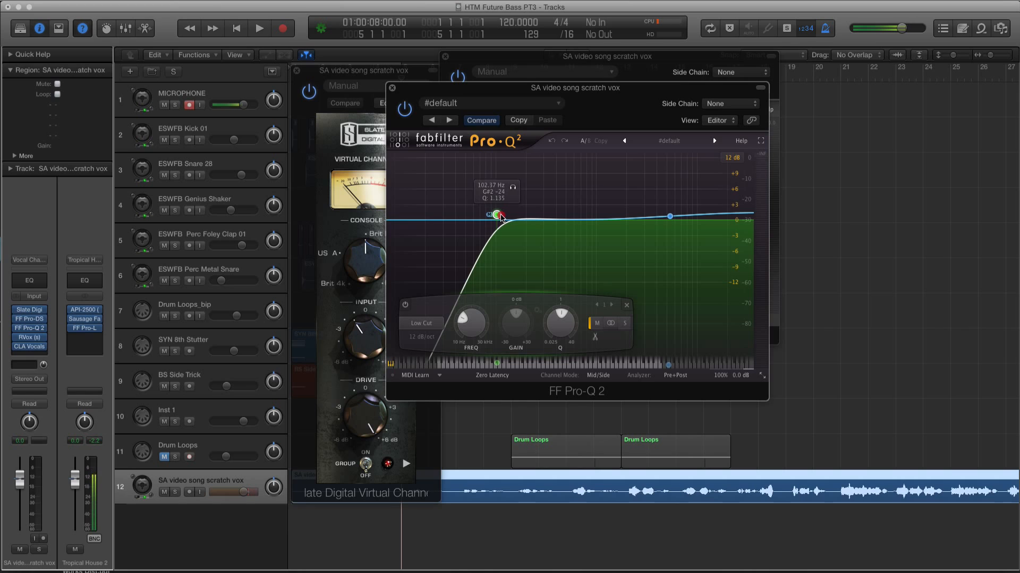
pyautogui.click(393, 88)
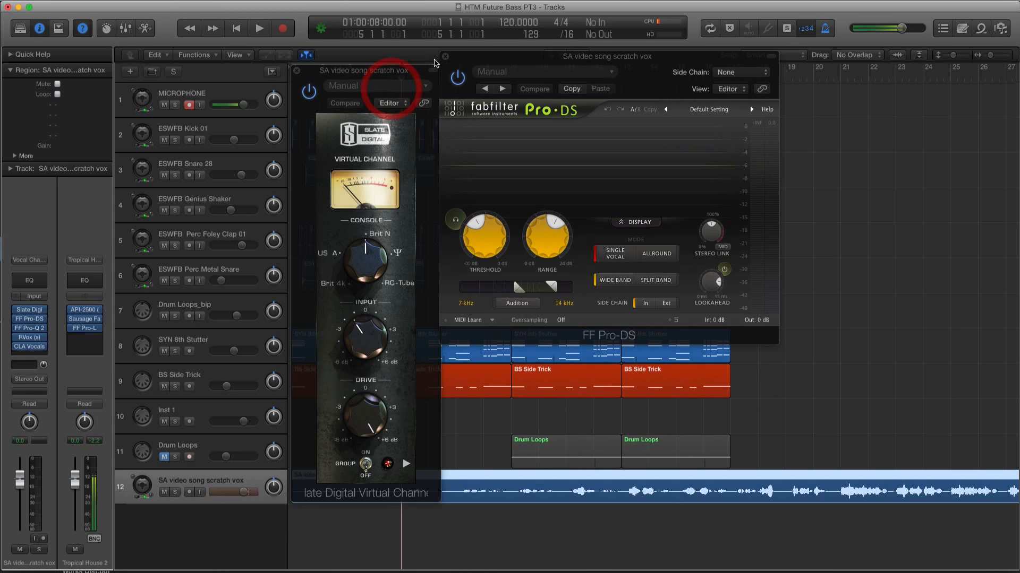
pyautogui.click(445, 56)
pyautogui.click(296, 71)
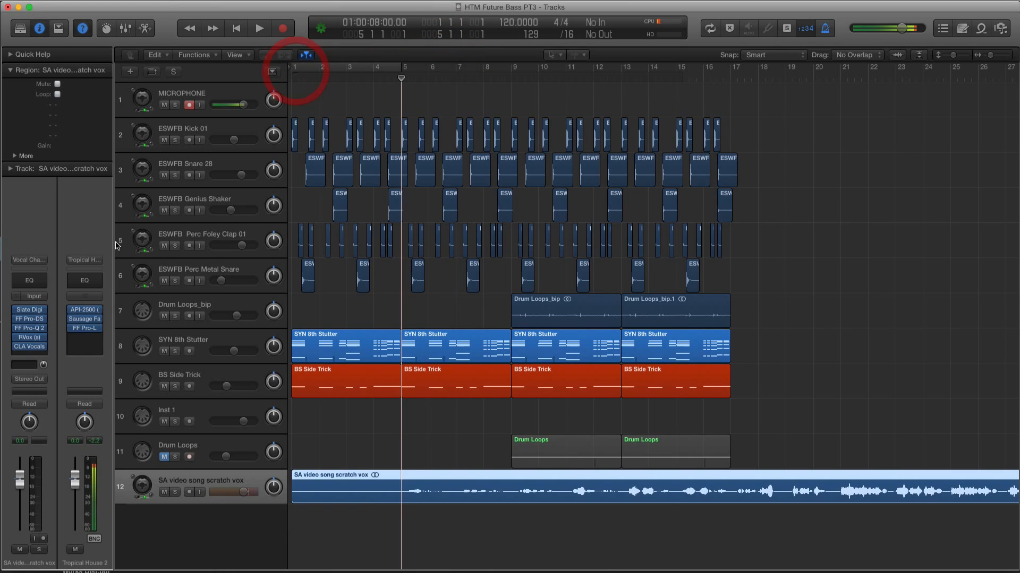
# Step: Examine the RVox compressor and CLA Vocals settings on the scratch vox track, closing both plug-in windows
pyautogui.click(30, 338)
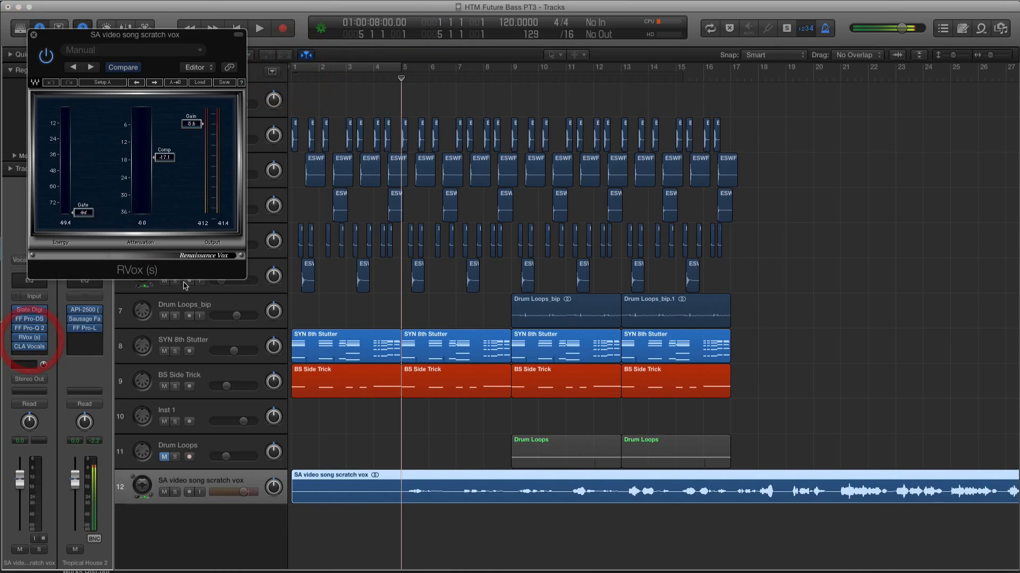
pyautogui.click(34, 35)
pyautogui.click(30, 346)
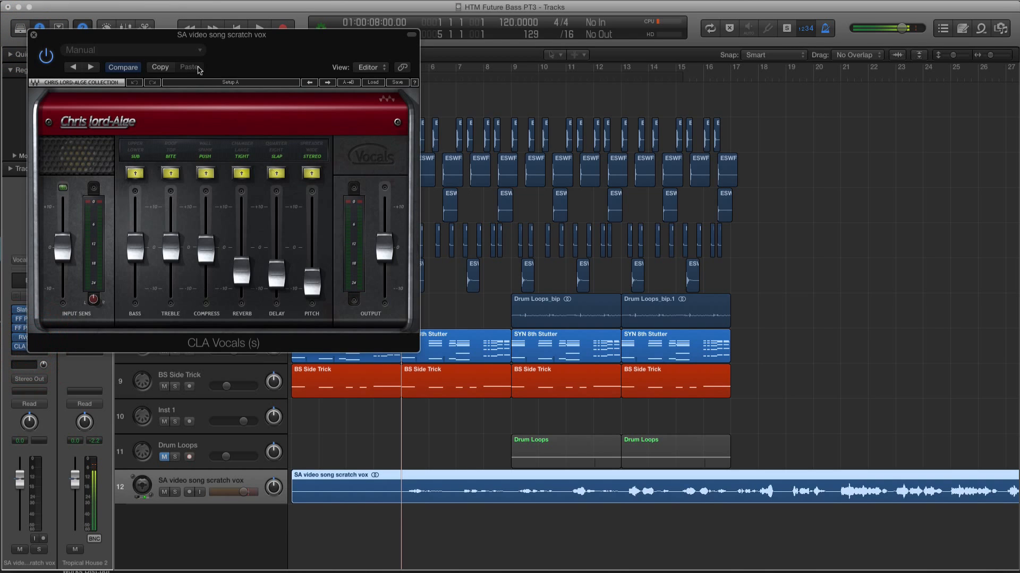
pyautogui.moveTo(194, 38); pyautogui.dragTo(494, 77)
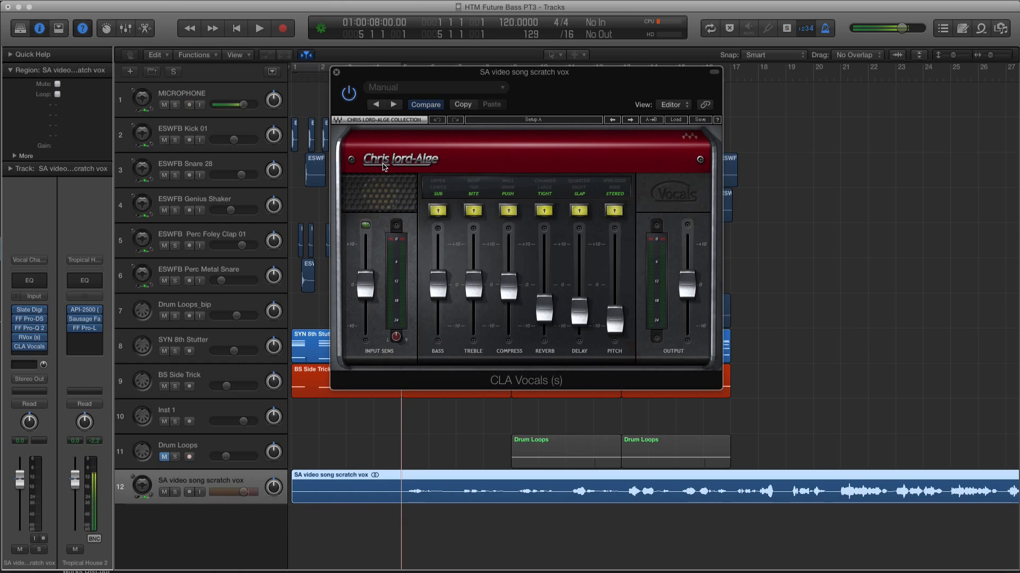
pyautogui.click(337, 73)
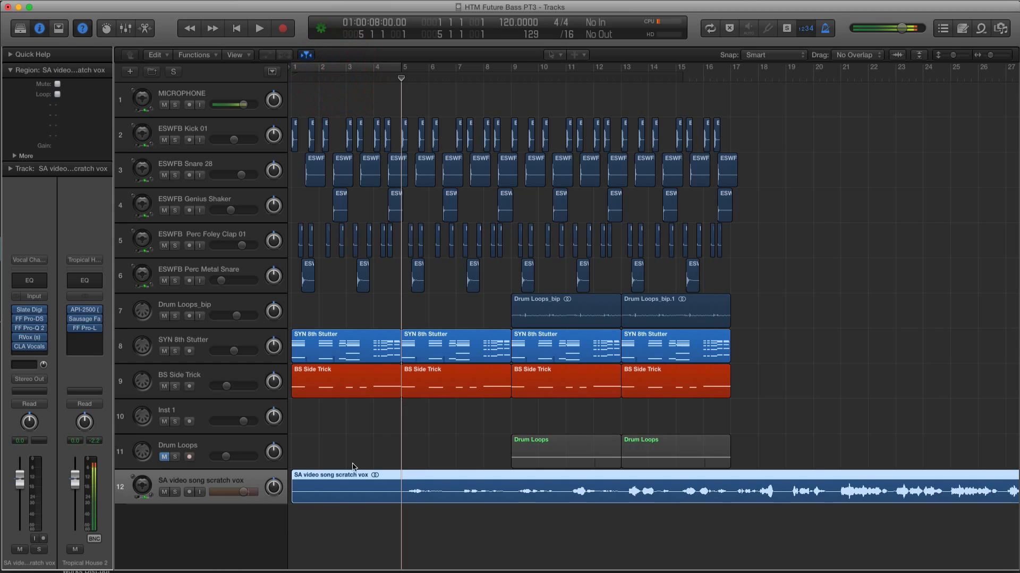
pyautogui.click(209, 472)
pyautogui.click(202, 453)
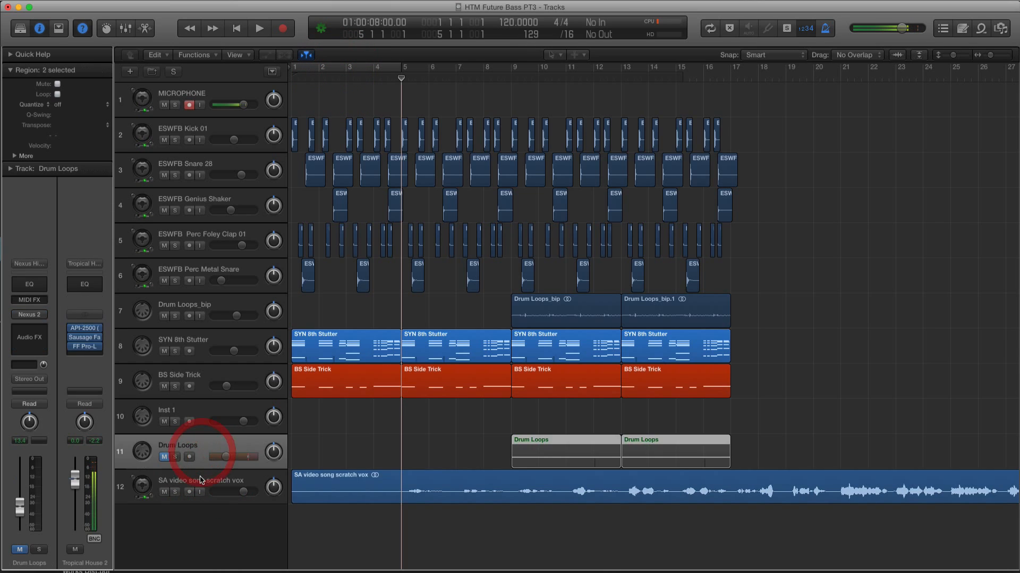
pyautogui.click(200, 477)
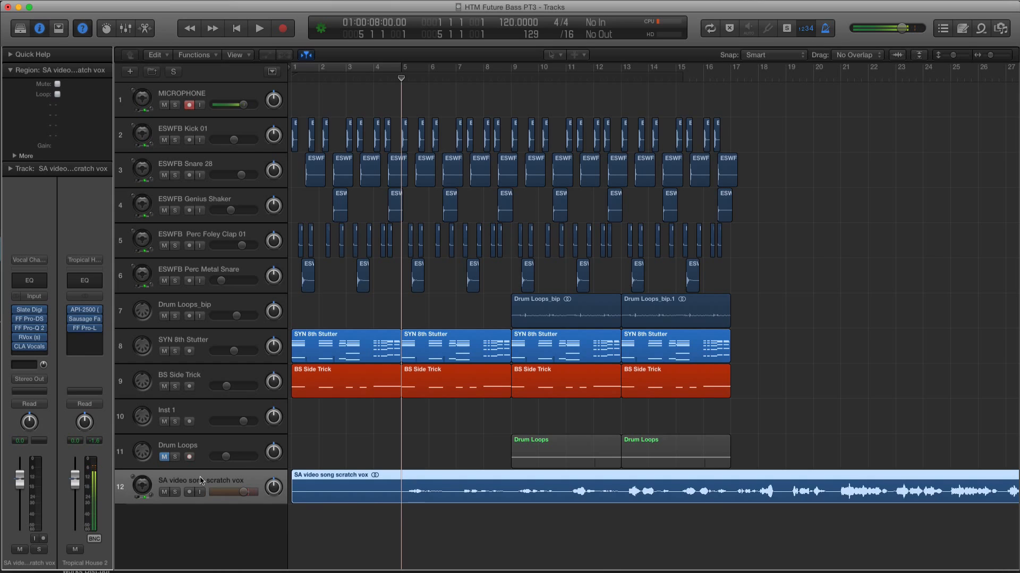
pyautogui.click(197, 449)
pyautogui.click(204, 474)
# Step: Play the arrangement from bar 1 and lower the SA video song scratch vox track's volume to -0.5 dB
pyautogui.click(291, 77)
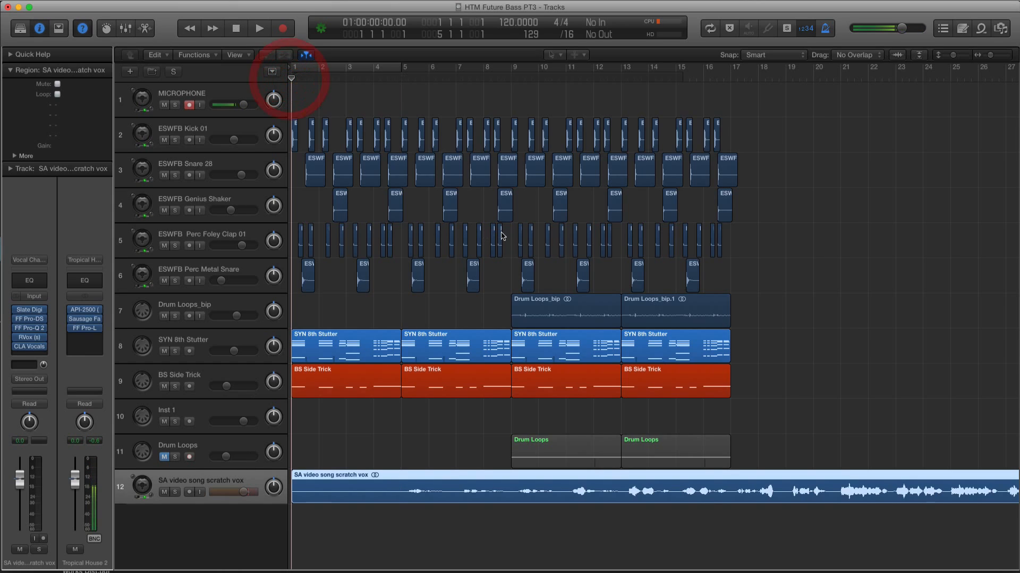
pyautogui.press('space')
pyautogui.press('super+Down')
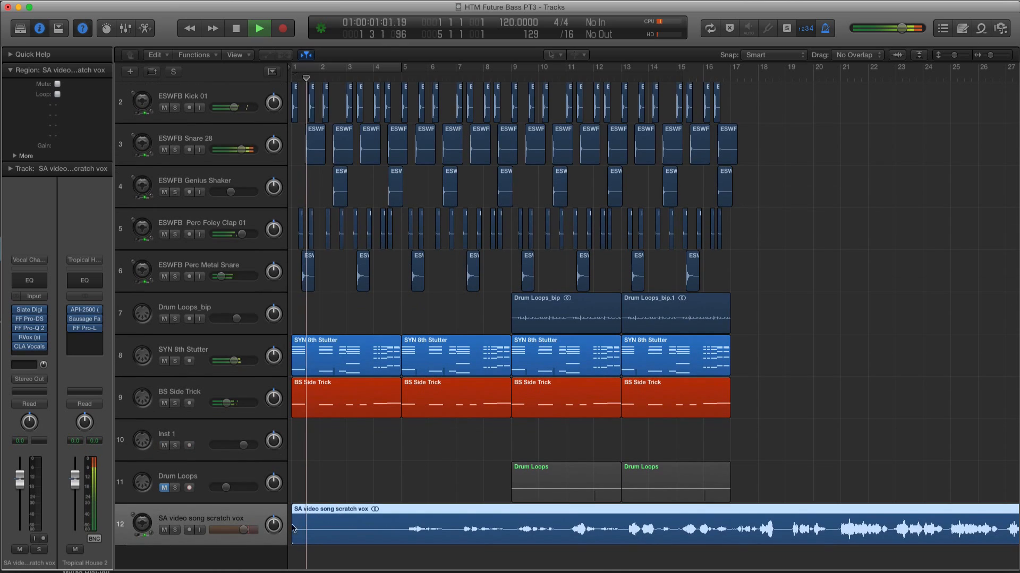
pyautogui.moveTo(242, 531); pyautogui.dragTo(243, 531)
pyautogui.scroll(1, 340, 494)
pyautogui.scroll(4, 340, 493)
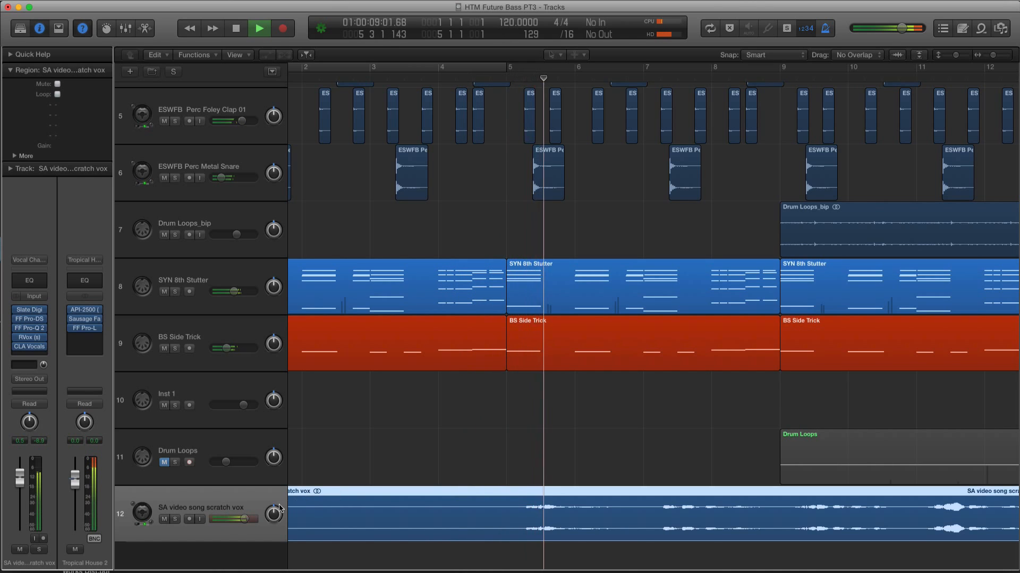
pyautogui.moveTo(244, 519); pyautogui.dragTo(242, 520)
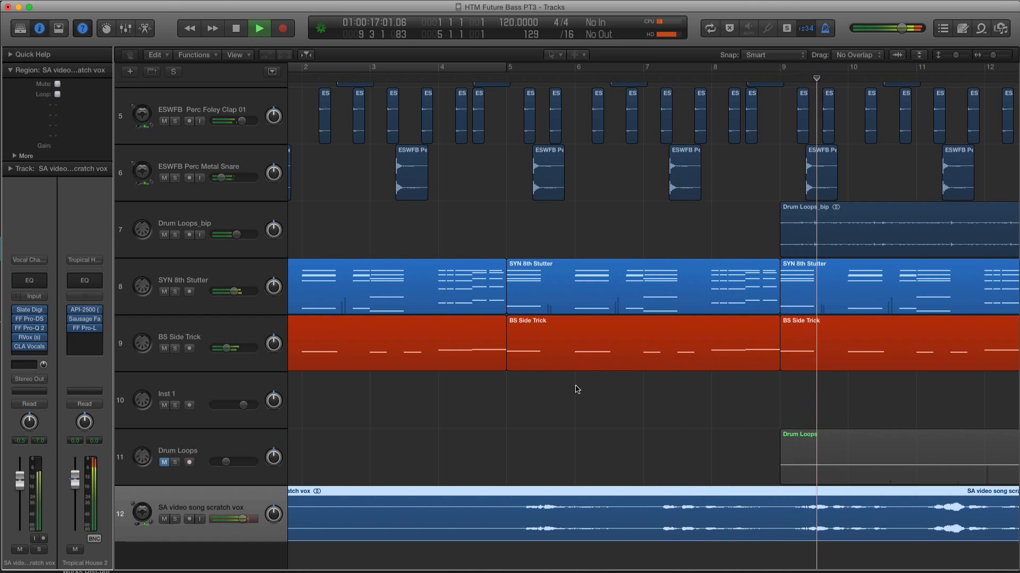
# Step: Mute the Drum Loops_bip track during playback
pyautogui.scroll(8, 577, 388)
pyautogui.scroll(-3, 578, 388)
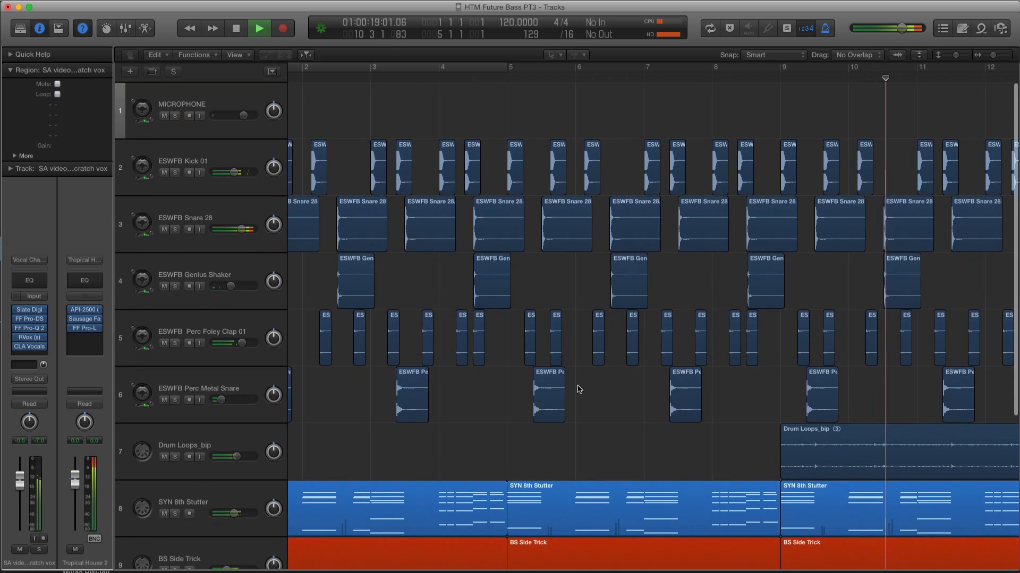
pyautogui.hscroll(10, 578, 388)
pyautogui.hscroll(-5, 577, 389)
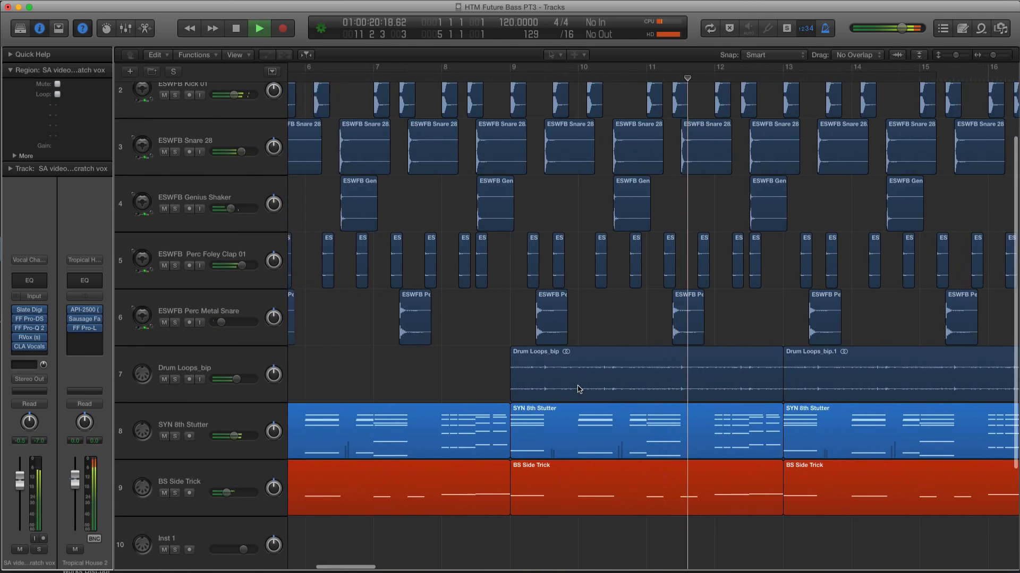
pyautogui.scroll(-5, 577, 390)
pyautogui.scroll(-4, 578, 389)
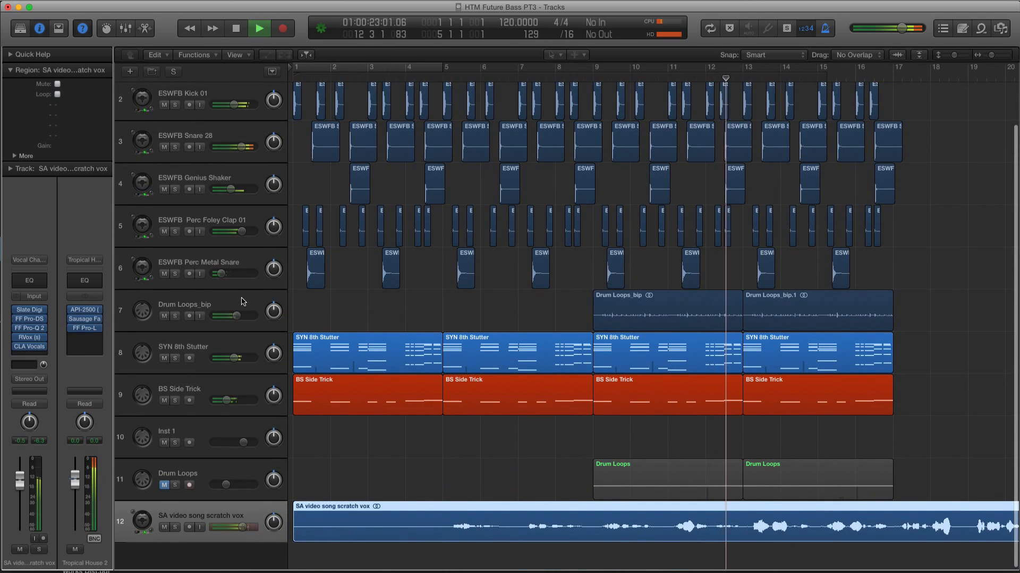
pyautogui.click(164, 316)
# Step: Copy two consecutive SYN 8th Stutter regions and the matching BS Side Trick regions to fill bars 17 to 25
pyautogui.scroll(-3, 738, 356)
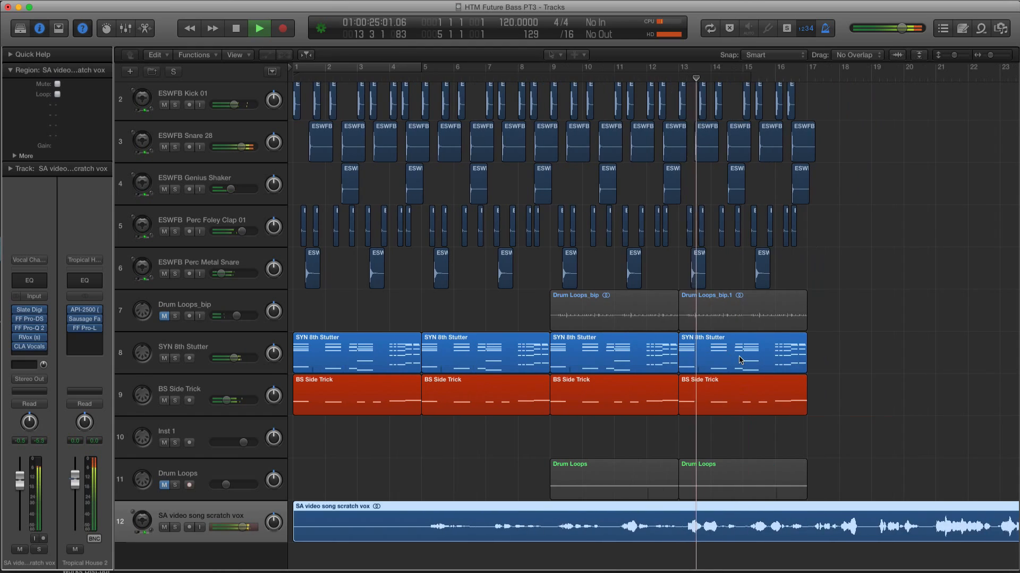
pyautogui.scroll(-3, 738, 356)
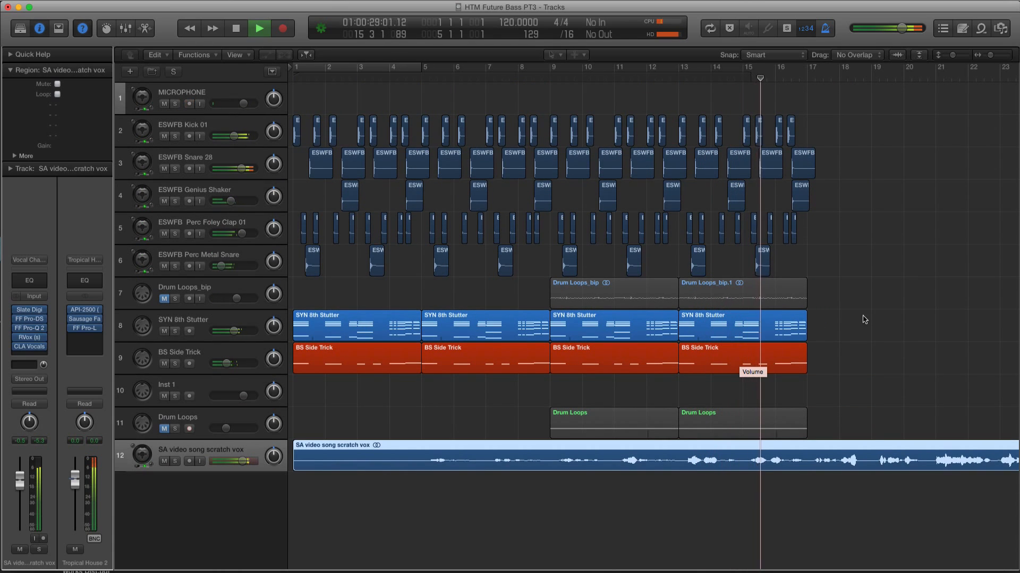
pyautogui.moveTo(863, 319); pyautogui.dragTo(850, 362)
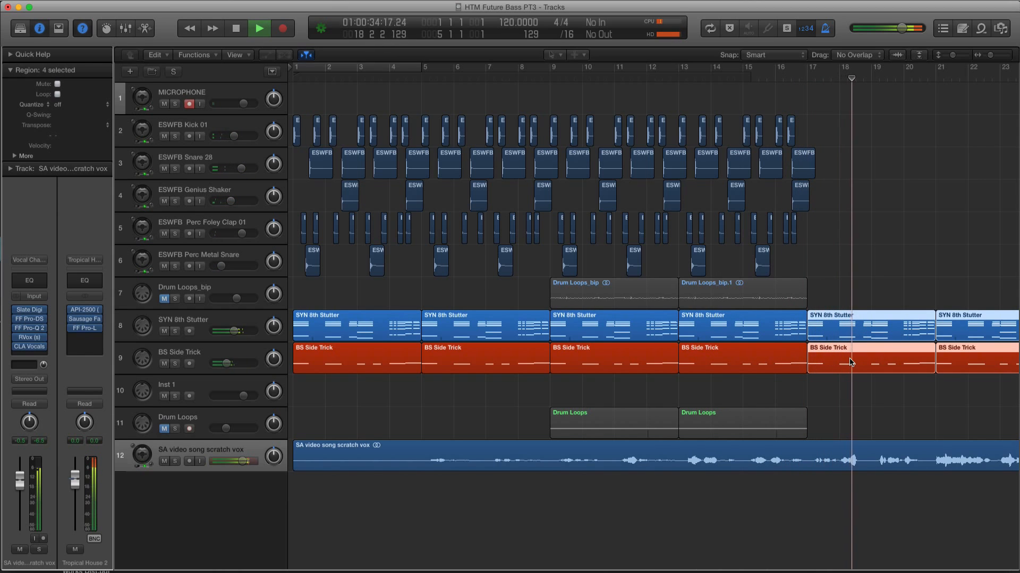
pyautogui.hscroll(3, 850, 362)
pyautogui.hscroll(3, 849, 362)
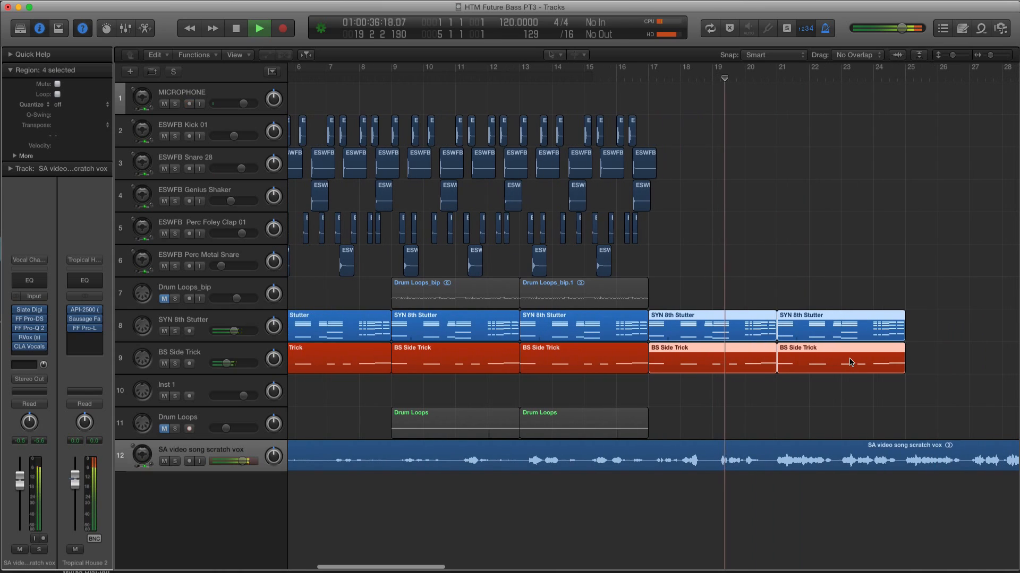
pyautogui.scroll(-4, 821, 307)
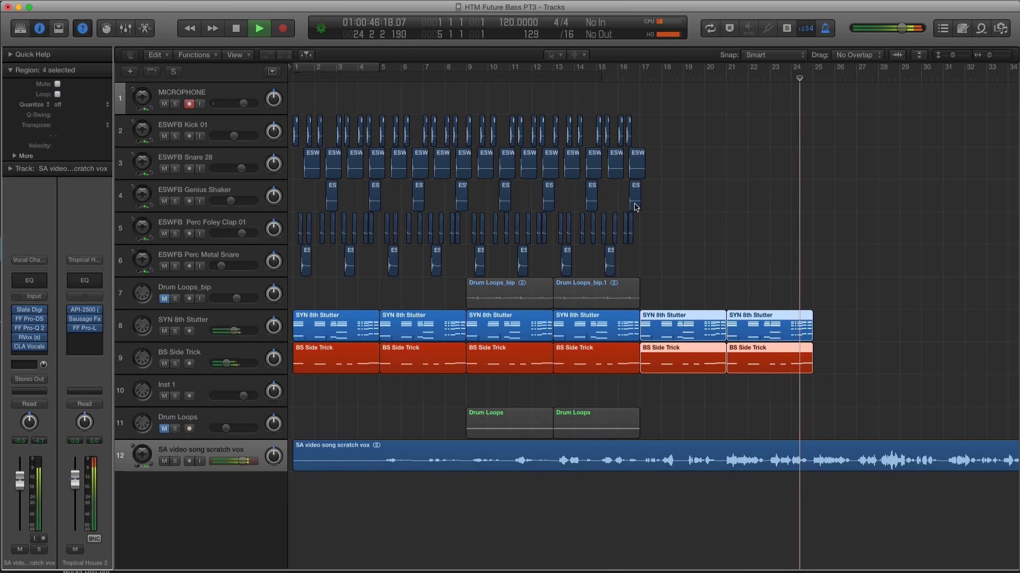
# Step: Move the two Drum Loops_bip regions so they start at bar 29, and stop playback
pyautogui.moveTo(690, 288); pyautogui.dragTo(922, 297)
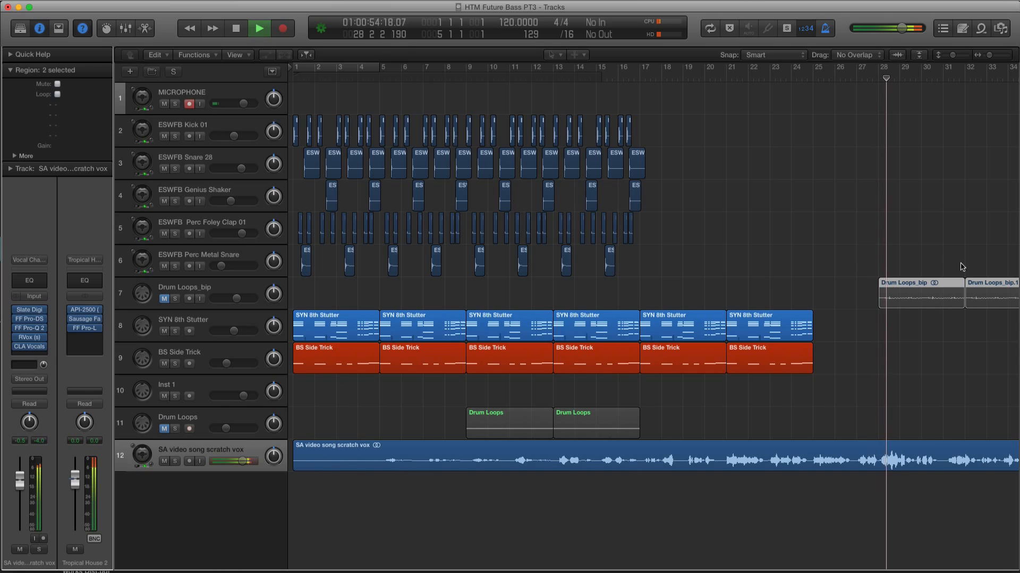
pyautogui.press('space')
pyautogui.moveTo(905, 289); pyautogui.dragTo(914, 290)
# Step: Copy the SYN 8th Stutter and BS Side Trick regions of bars 17 to 25 to bar 29, and unmute the Drum Loops_bip track
pyautogui.moveTo(840, 332); pyautogui.dragTo(711, 365)
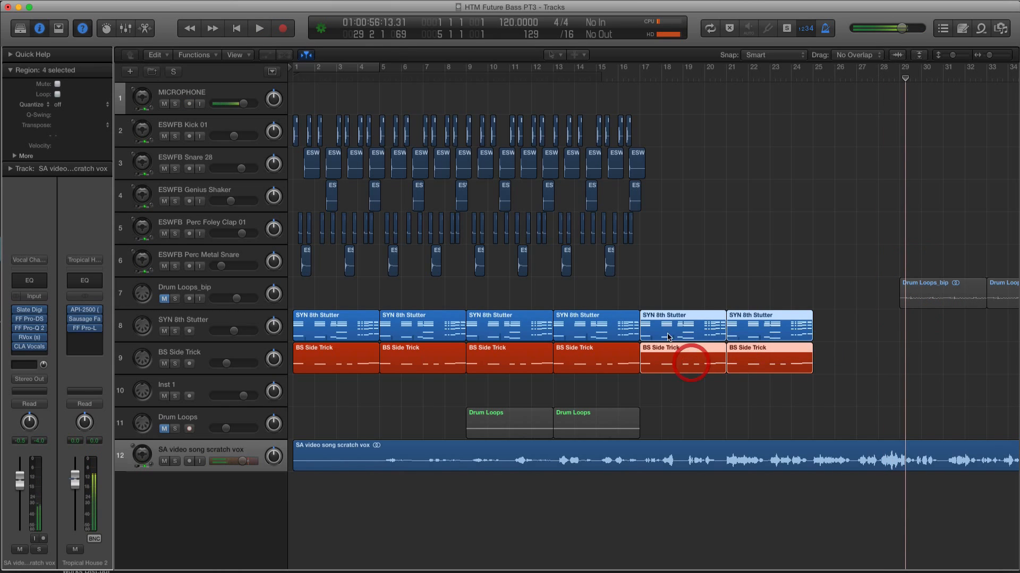
pyautogui.moveTo(668, 337); pyautogui.dragTo(924, 336)
pyautogui.click(164, 299)
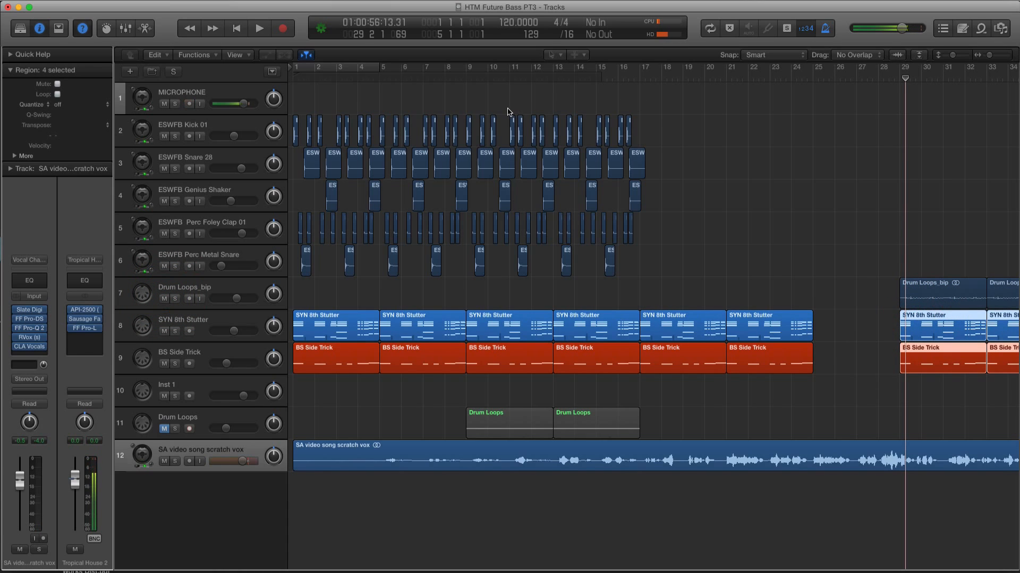
# Step: Copy the ESWFB drum regions of bars 11 to 17 three times in succession, extending all five drum tracks to bar 35
pyautogui.moveTo(509, 112); pyautogui.dragTo(534, 119)
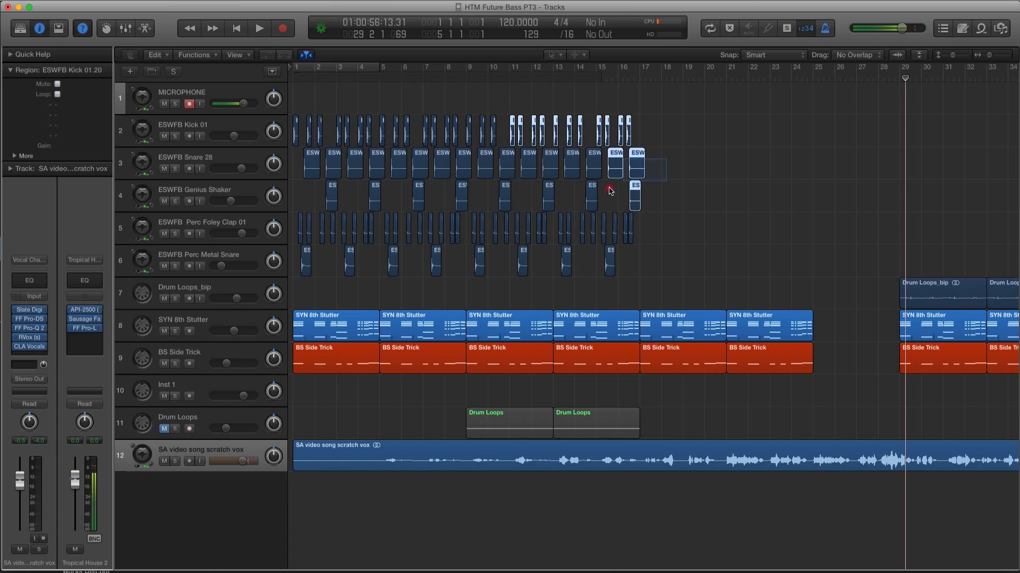
pyautogui.moveTo(611, 191); pyautogui.dragTo(541, 223)
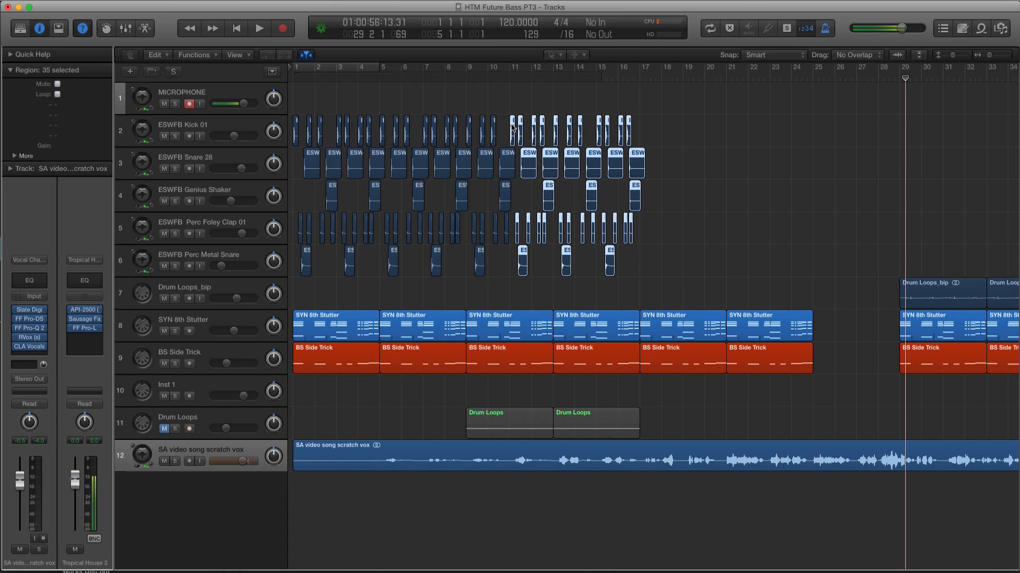
pyautogui.moveTo(560, 125); pyautogui.dragTo(771, 129)
pyautogui.moveTo(895, 125); pyautogui.dragTo(875, 130)
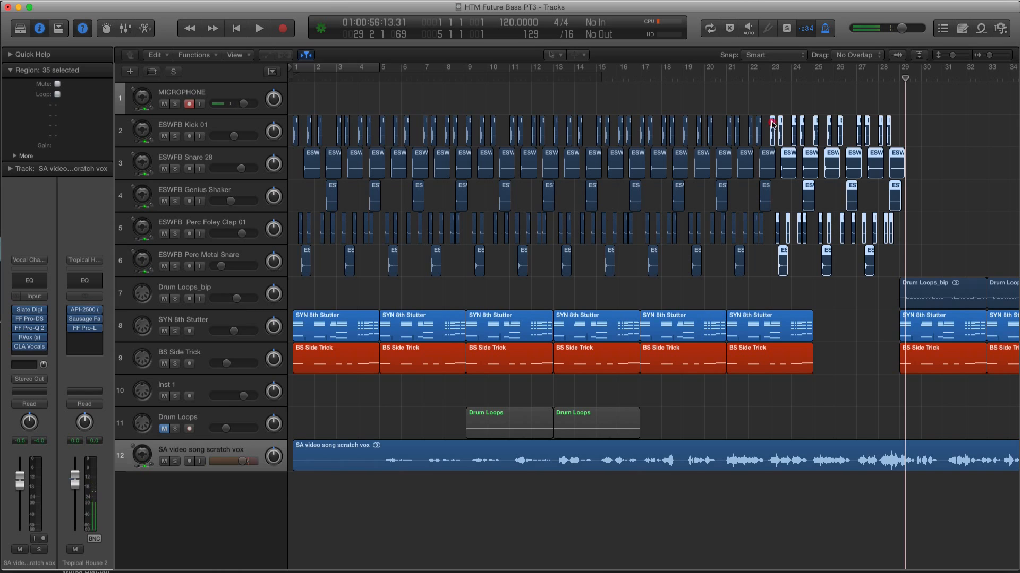
pyautogui.moveTo(772, 124); pyautogui.dragTo(903, 123)
# Step: Play from bar 23 and copy one SYN 8th Stutter and one BS Side Trick region into the gap at bars 25 to 29
pyautogui.click(767, 78)
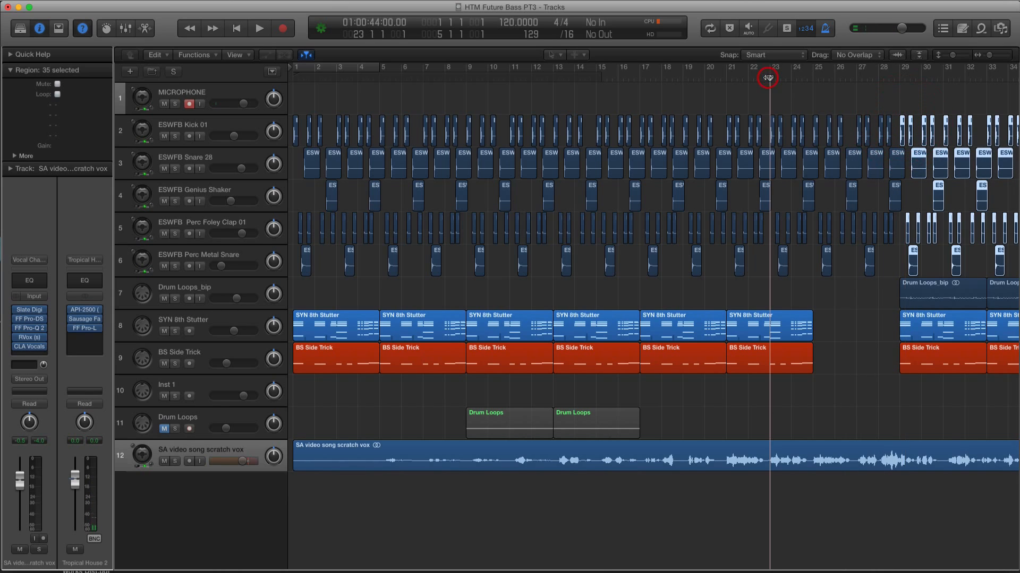
pyautogui.press('space')
pyautogui.moveTo(847, 331); pyautogui.dragTo(786, 371)
pyautogui.moveTo(764, 360); pyautogui.dragTo(831, 364)
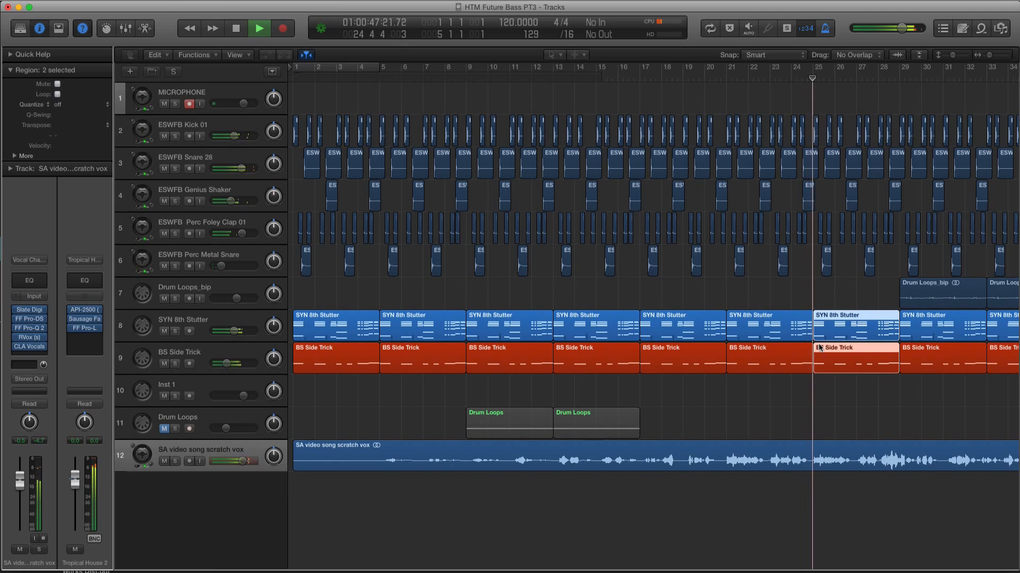
# Step: Lower the SA video song scratch vox track's volume to -0.7 dB, listen through to the end of the regions at bar 37, and stop playback
pyautogui.hscroll(5, 801, 349)
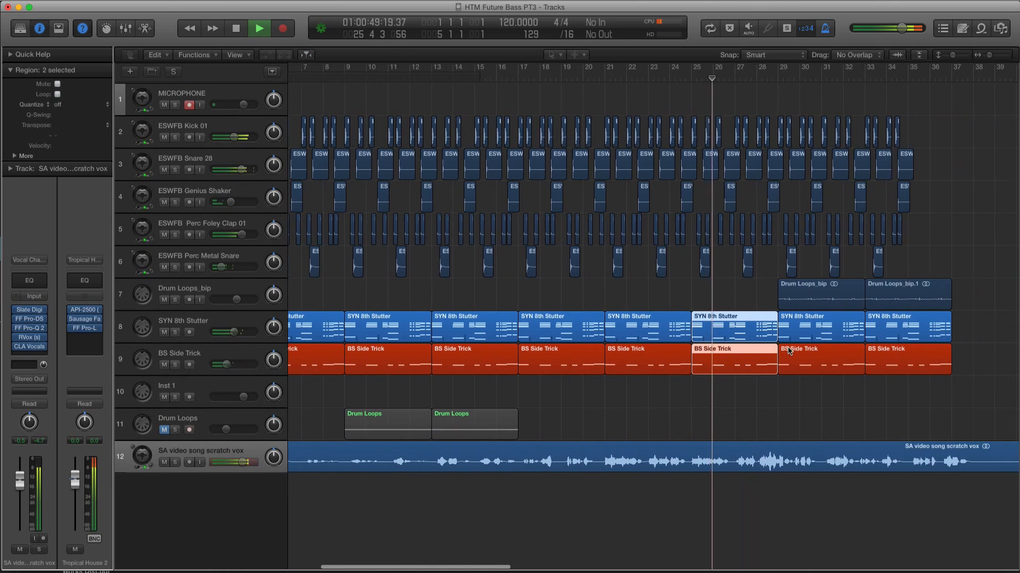
pyautogui.hscroll(2, 789, 350)
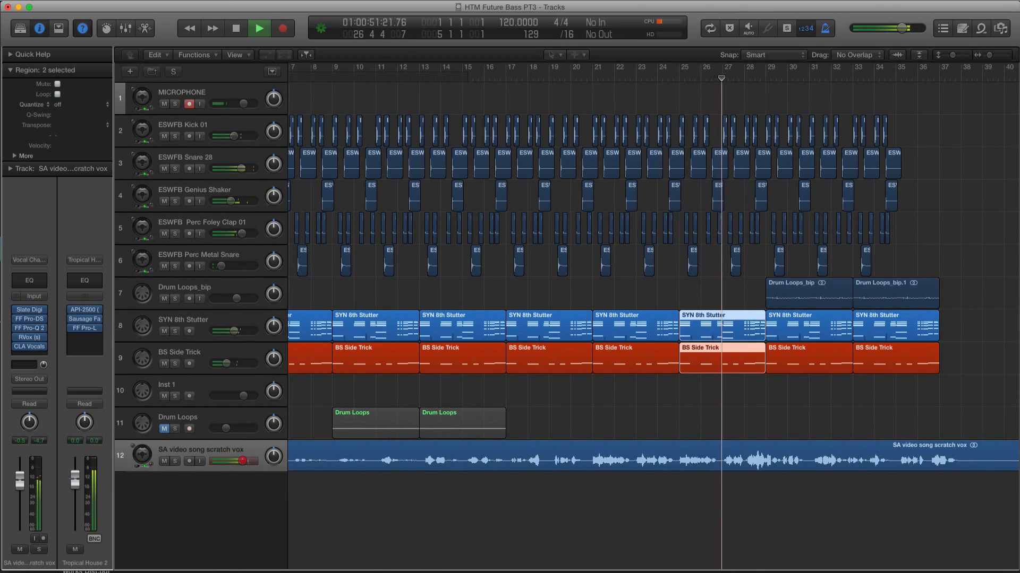
pyautogui.moveTo(243, 461); pyautogui.dragTo(242, 461)
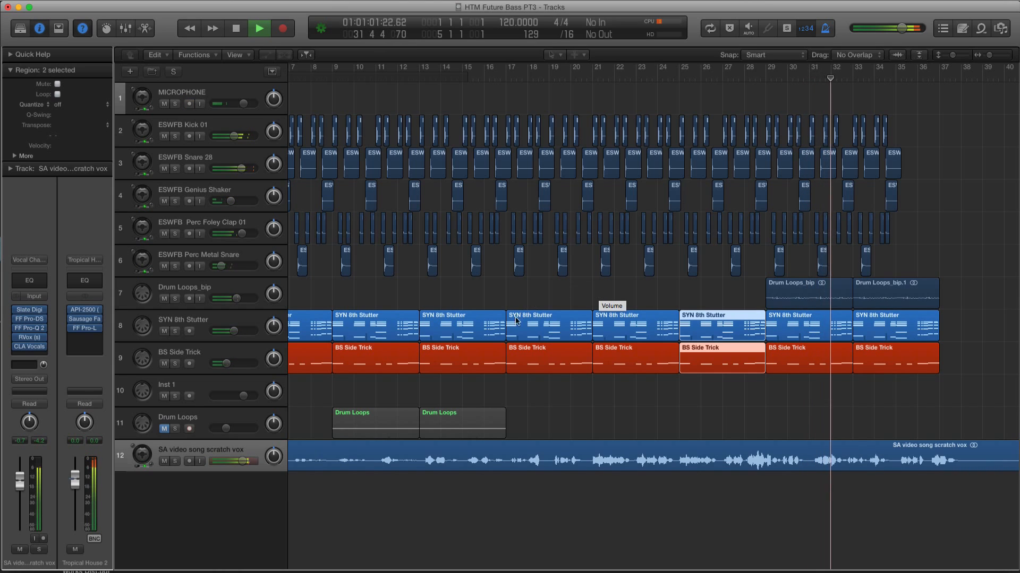
pyautogui.hscroll(8, 772, 339)
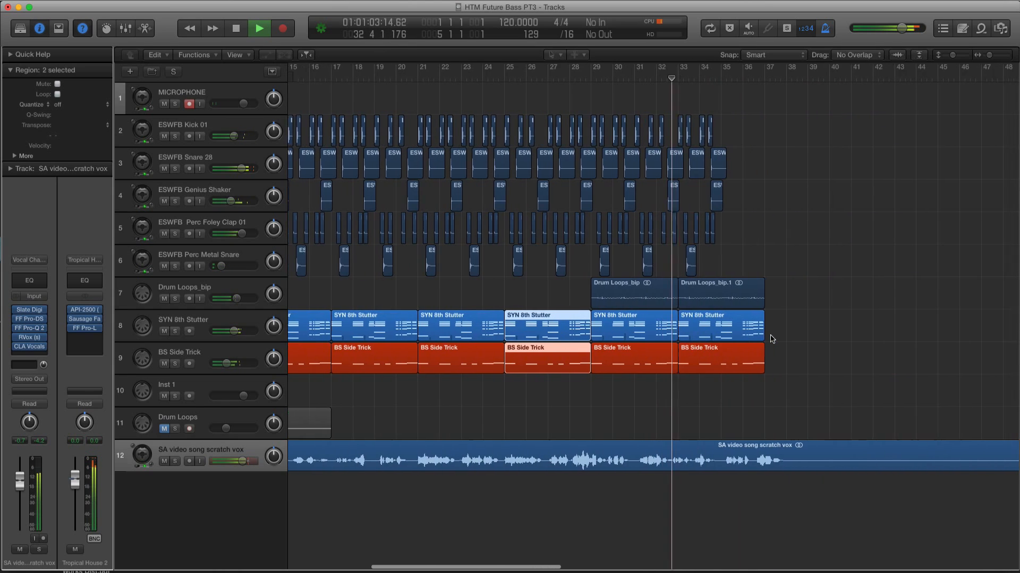
pyautogui.hscroll(-2, 772, 338)
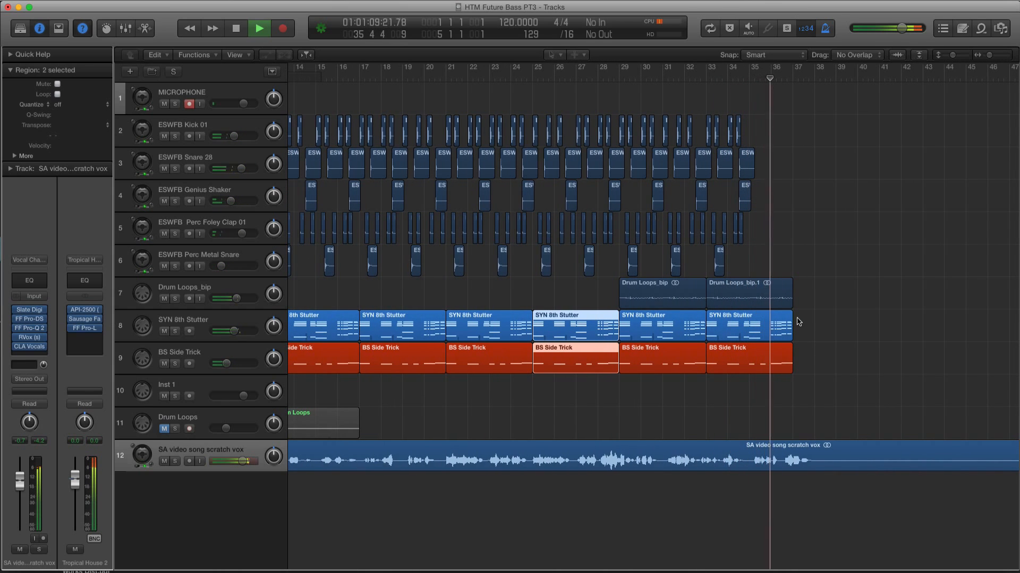
pyautogui.hscroll(-1, 823, 289)
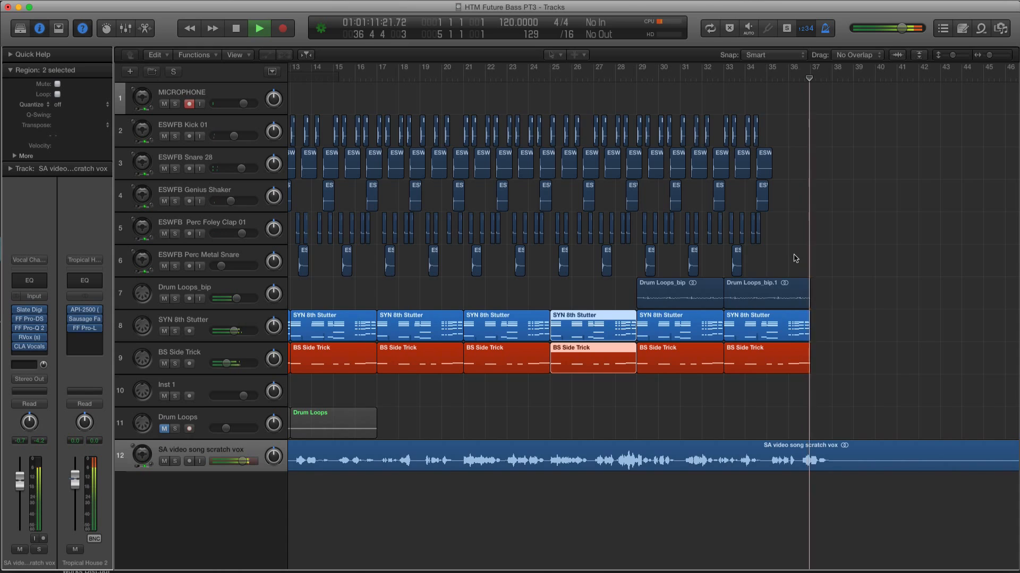
pyautogui.hscroll(-10, 799, 260)
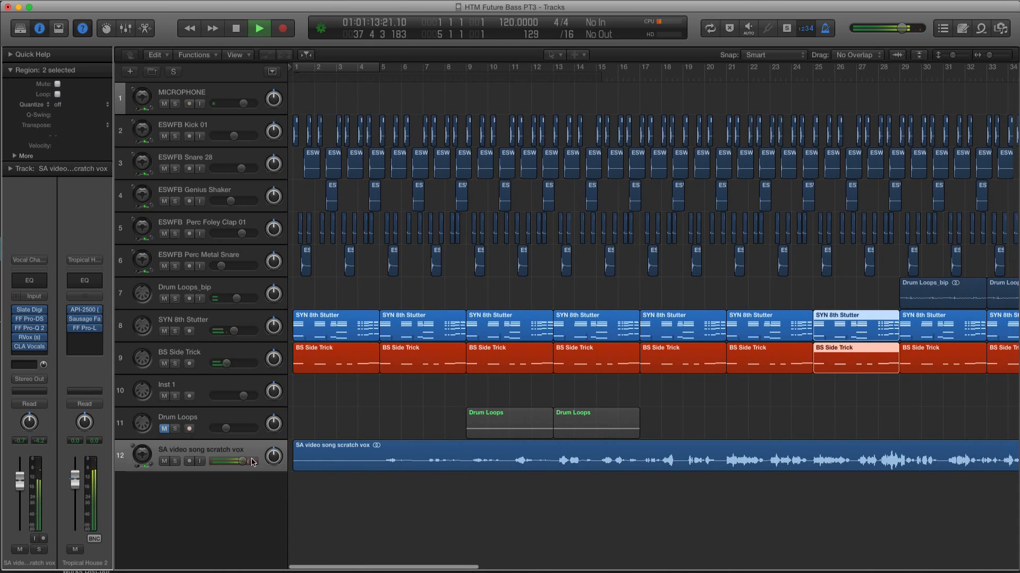
pyautogui.press('space')
# Step: Select the SA video song scratch vox track and its vocal region
pyautogui.click(202, 423)
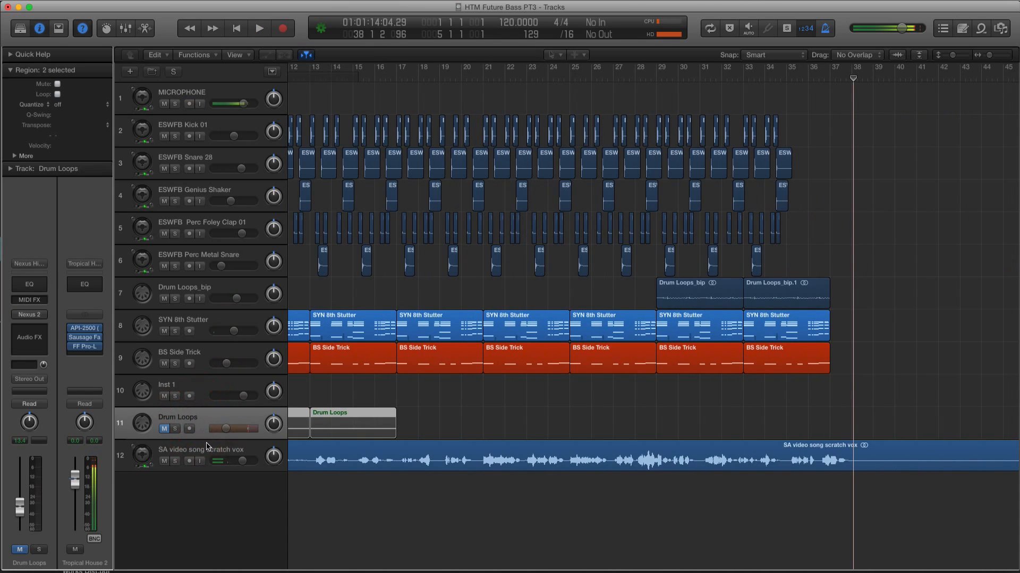
pyautogui.click(211, 449)
pyautogui.moveTo(637, 419); pyautogui.dragTo(844, 499)
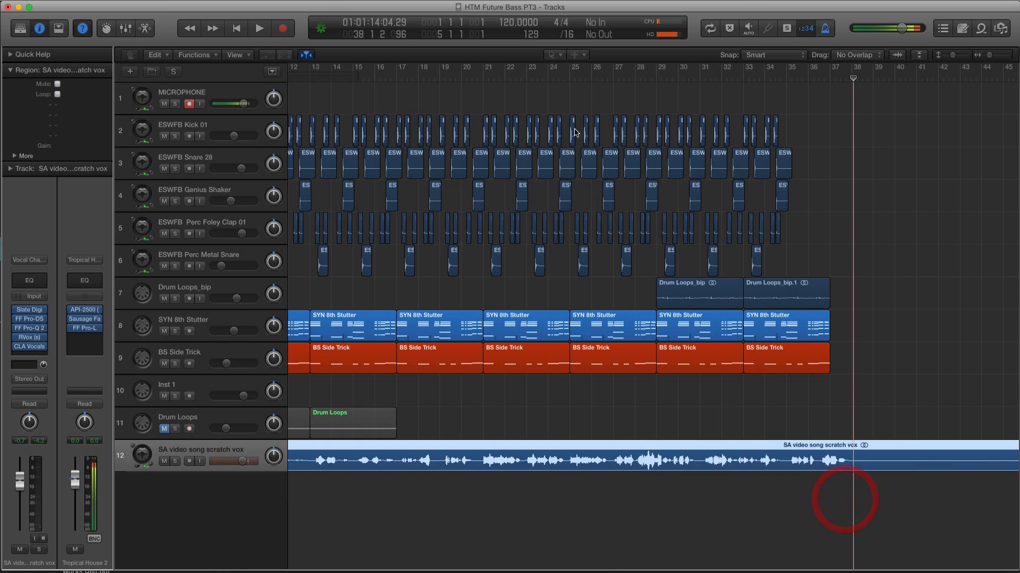
# Step: Examine the layout of the drum, synth, bass and vocal regions across bars 1 to 37 without playing them
pyautogui.click(585, 79)
pyautogui.hscroll(-10, 460, 154)
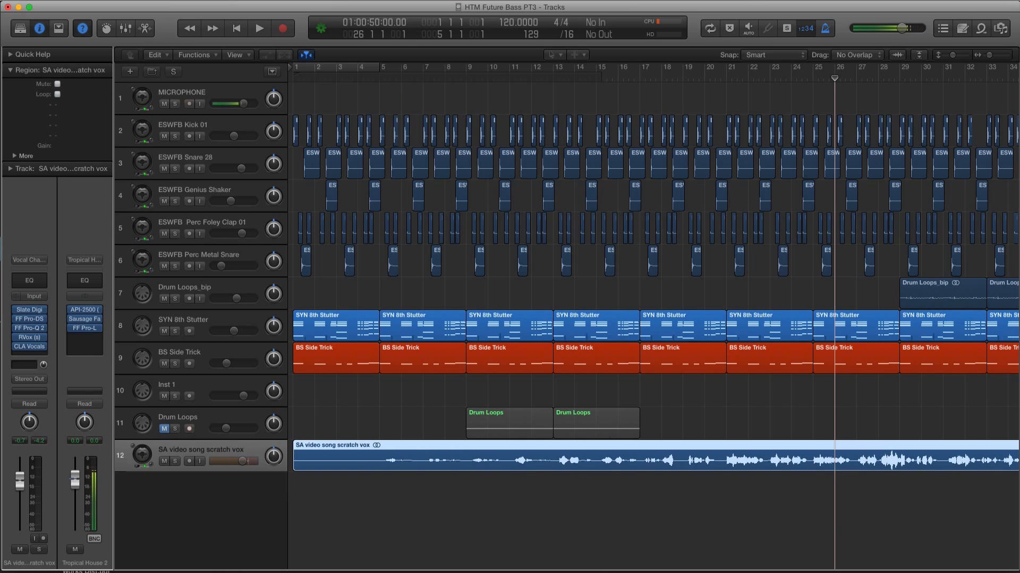
pyautogui.click(293, 79)
pyautogui.scroll(-5, 437, 184)
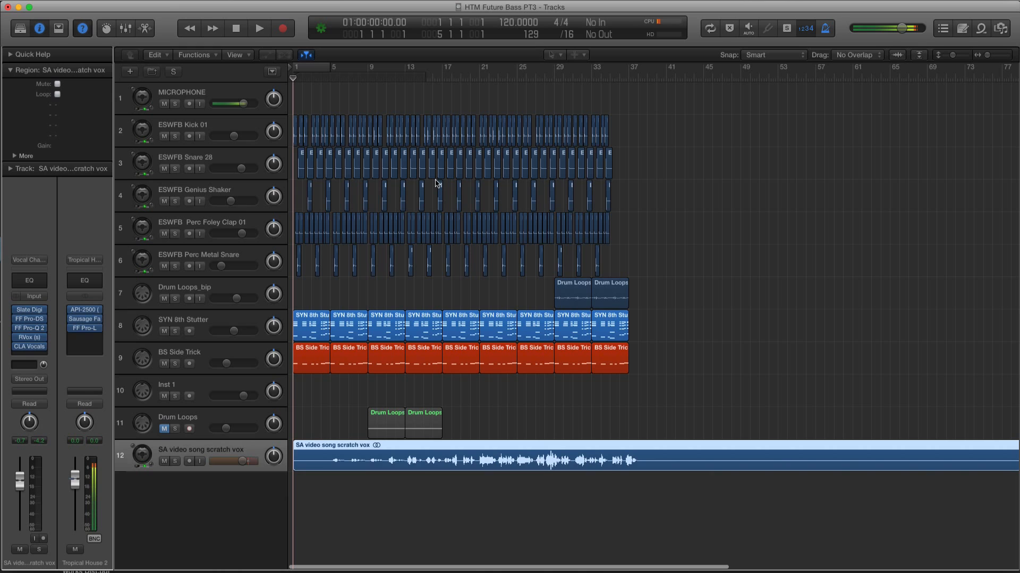
pyautogui.click(349, 78)
pyautogui.scroll(5, 370, 103)
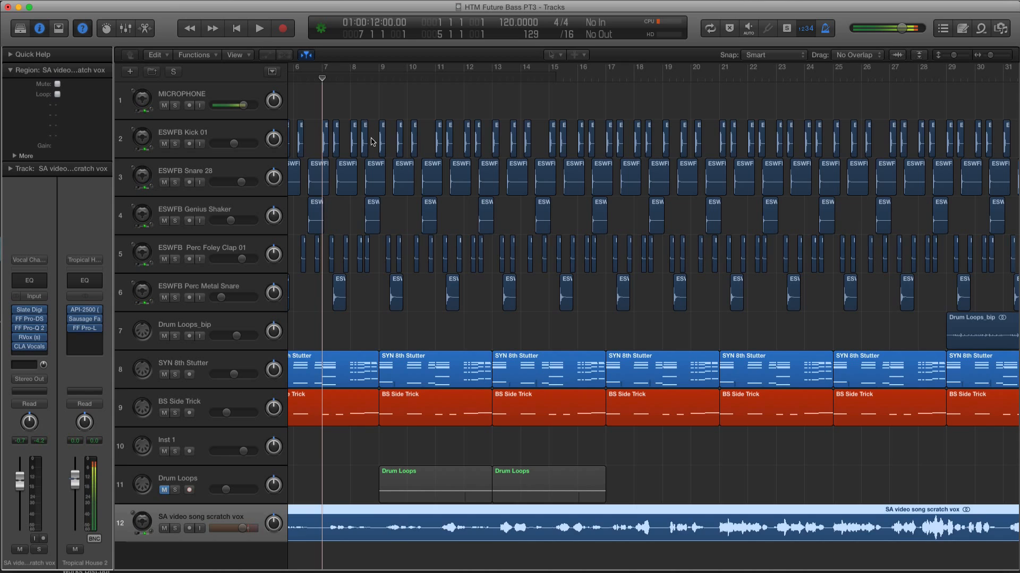
pyautogui.hscroll(-3, 372, 142)
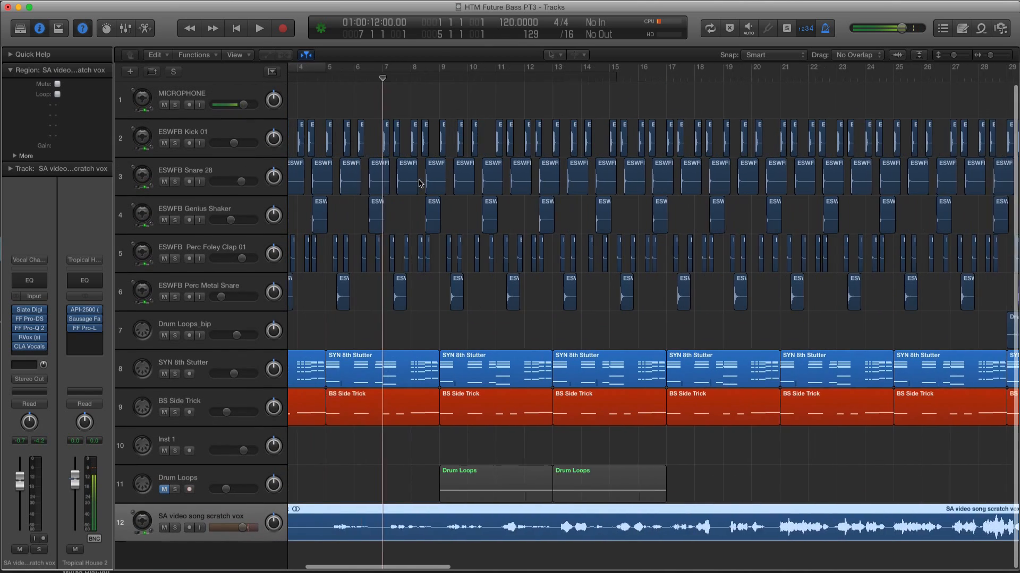
pyautogui.hscroll(-3, 420, 183)
pyautogui.moveTo(420, 78); pyautogui.dragTo(399, 76)
pyautogui.hscroll(3, 409, 186)
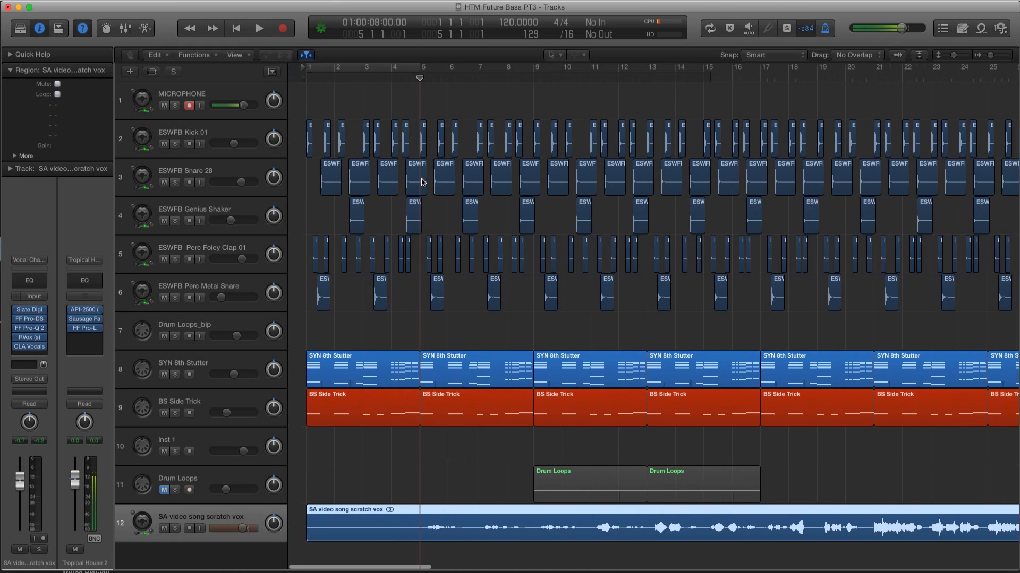
pyautogui.hscroll(3, 409, 207)
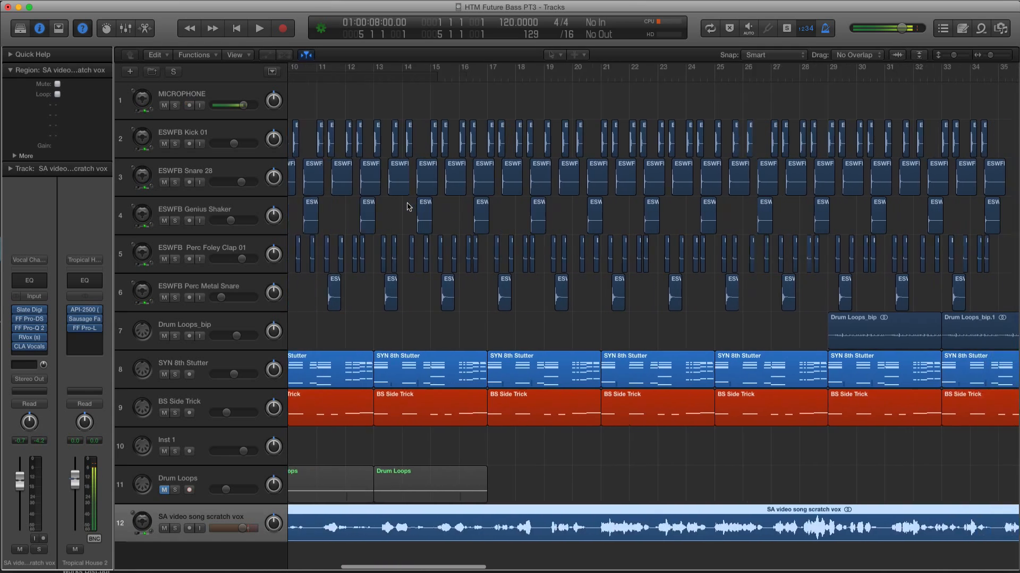
pyautogui.hscroll(-6, 409, 207)
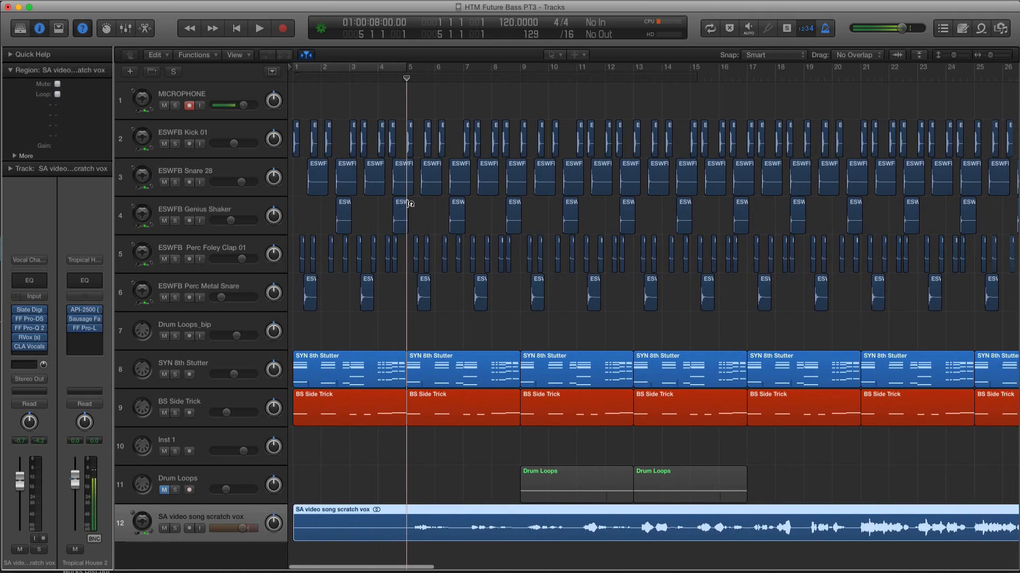
pyautogui.scroll(-5, 409, 207)
pyautogui.scroll(3, 409, 207)
pyautogui.scroll(-4, 409, 207)
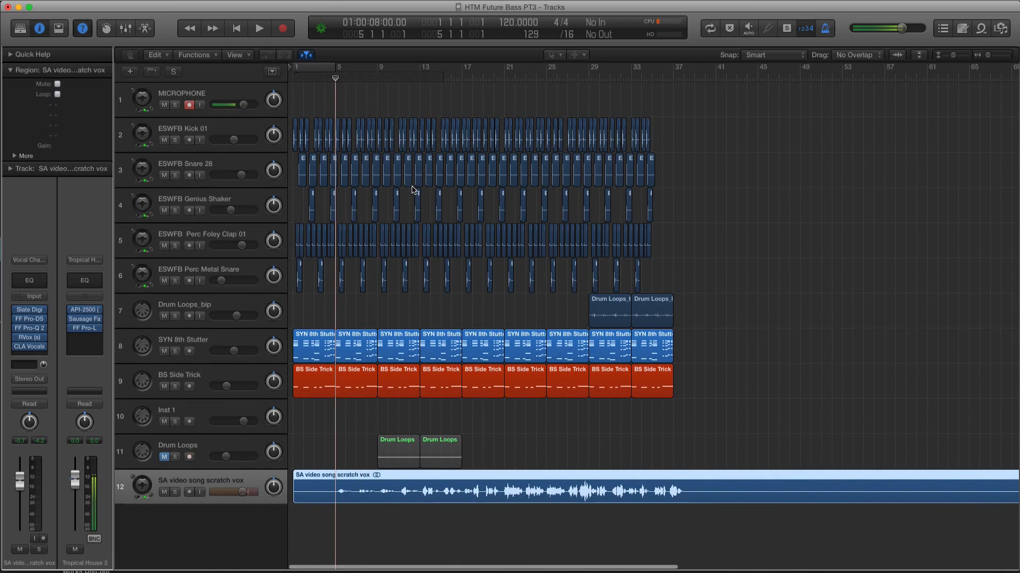
pyautogui.press('Return')
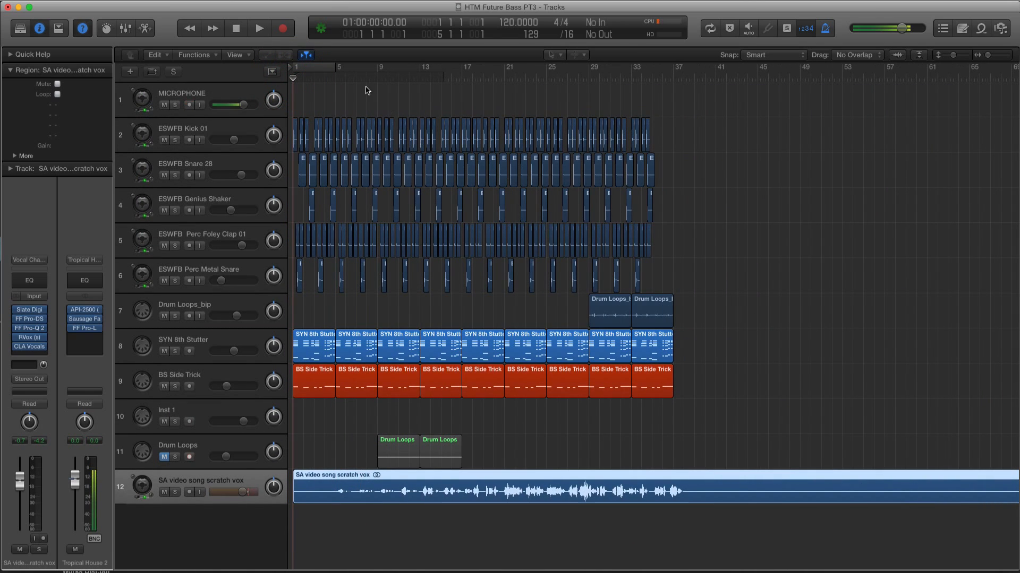
pyautogui.scroll(4, 430, 176)
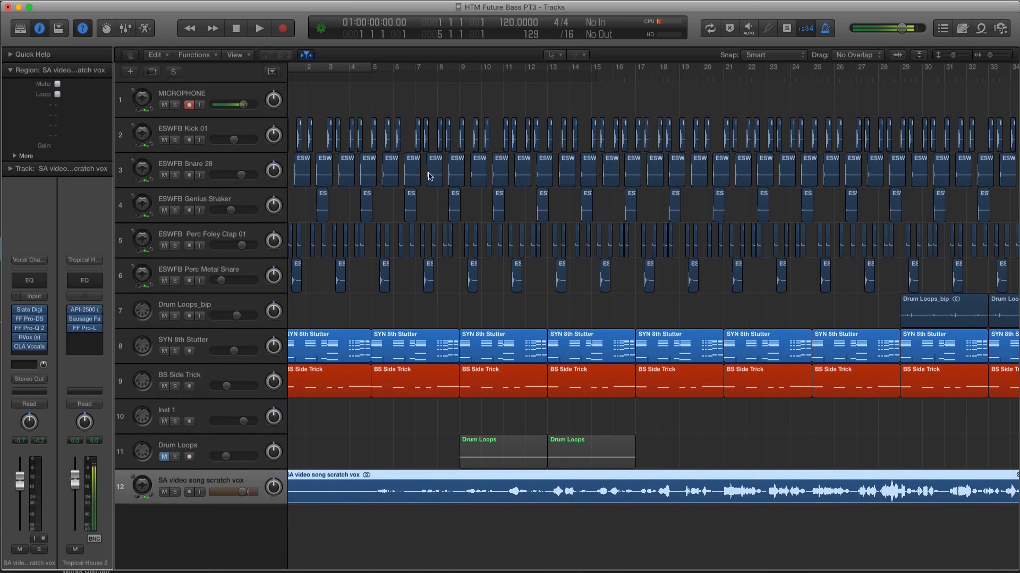
pyautogui.hscroll(-1, 416, 239)
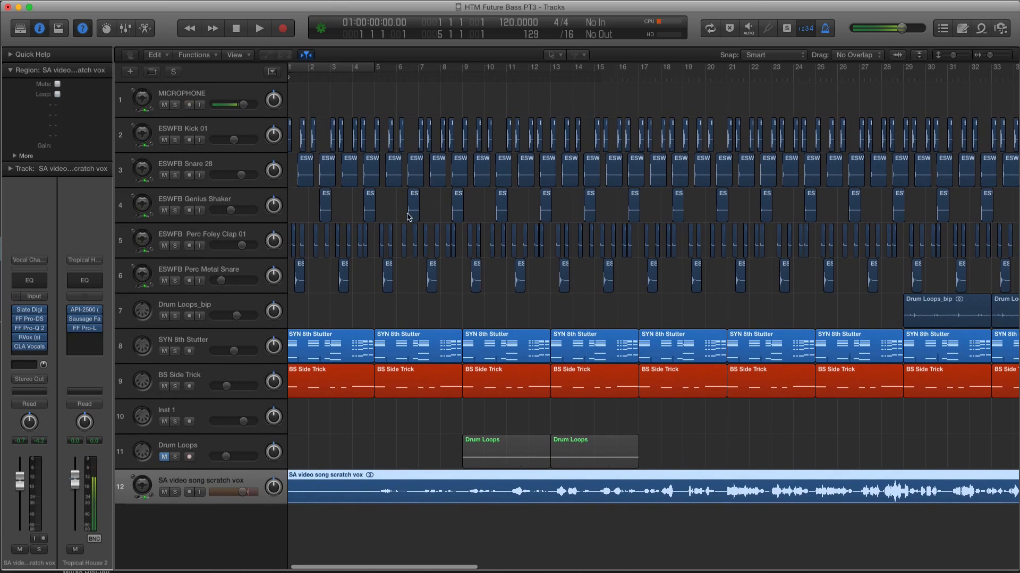
pyautogui.click(352, 78)
pyautogui.scroll(-2, 390, 101)
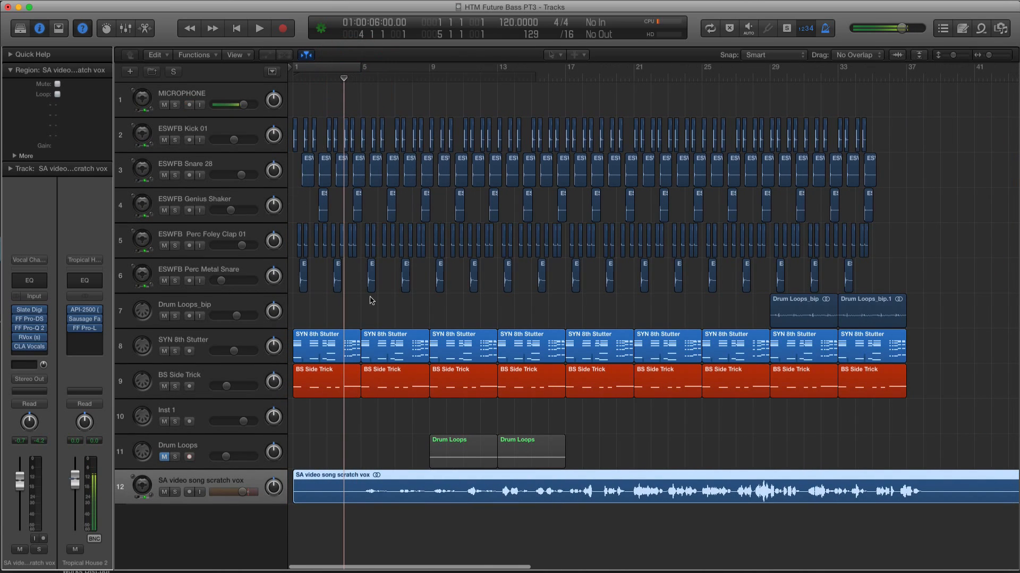
# Step: Mute the five ESWFB drum tracks and the Drum Loops_bip track, and play the arrangement from bar 5 with slightly taller tracks
pyautogui.moveTo(164, 140); pyautogui.dragTo(178, 312)
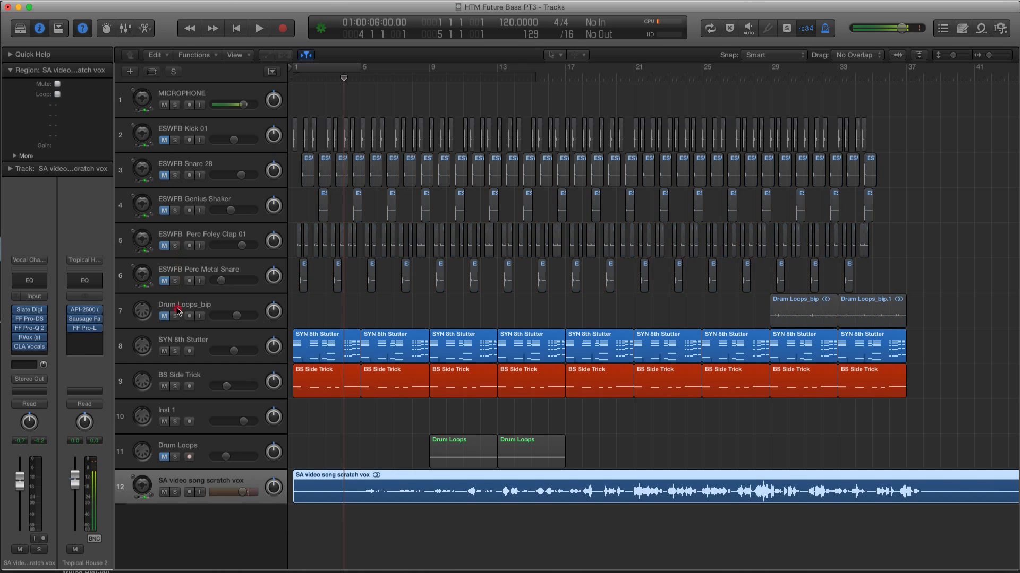
pyautogui.click(294, 80)
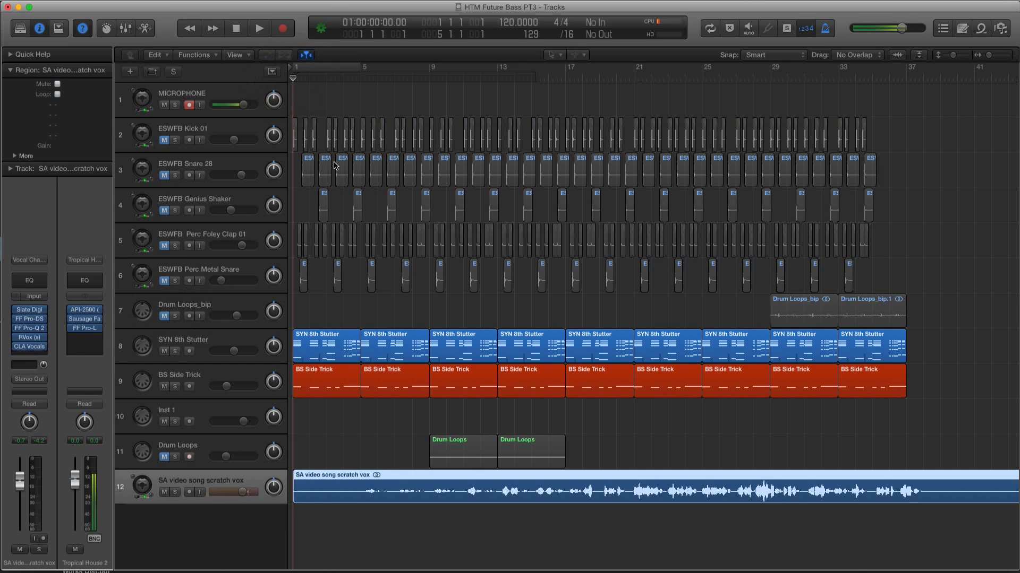
pyautogui.click(360, 79)
pyautogui.press('space')
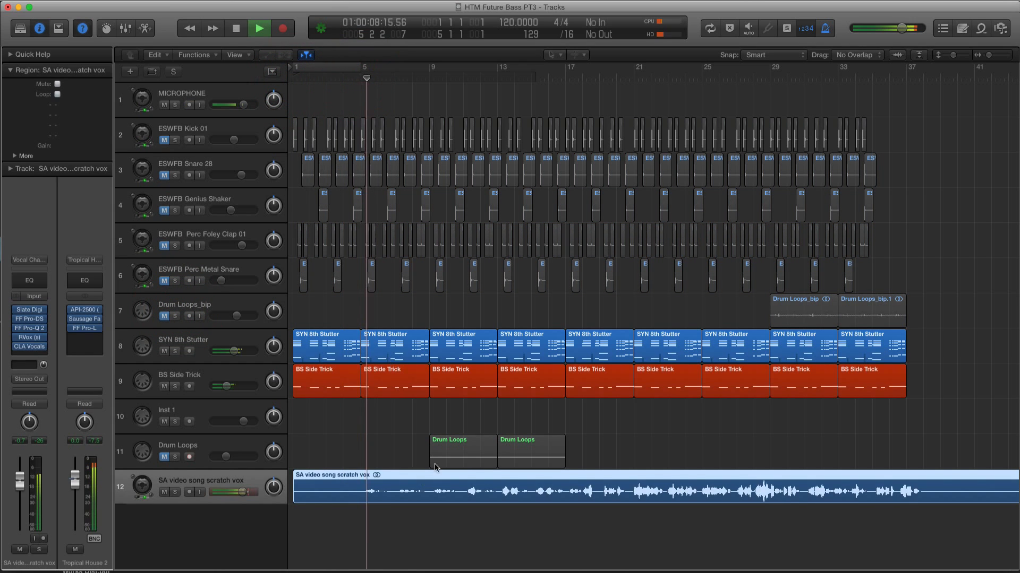
pyautogui.press('super+Down')
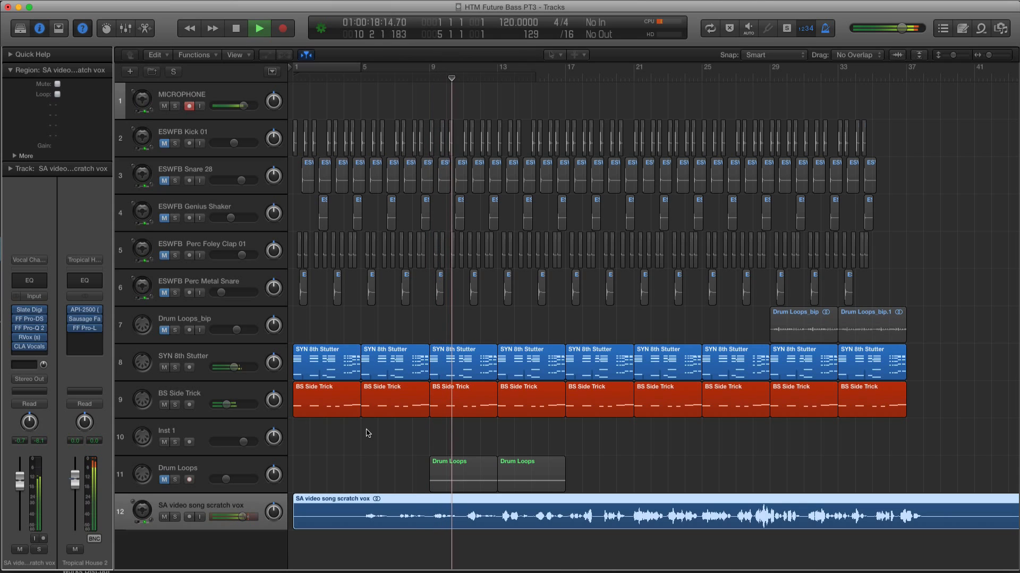
# Step: Lower the SA video song scratch vox track's volume to -2.4 dB during playback, pausing at bar 24 and resuming from there
pyautogui.moveTo(242, 517); pyautogui.dragTo(230, 518)
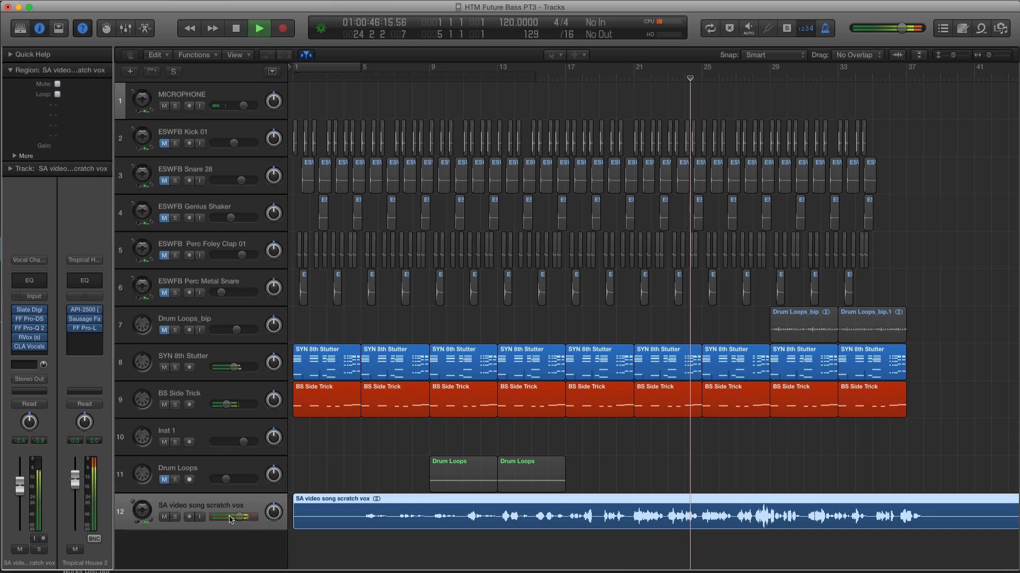
pyautogui.press('space')
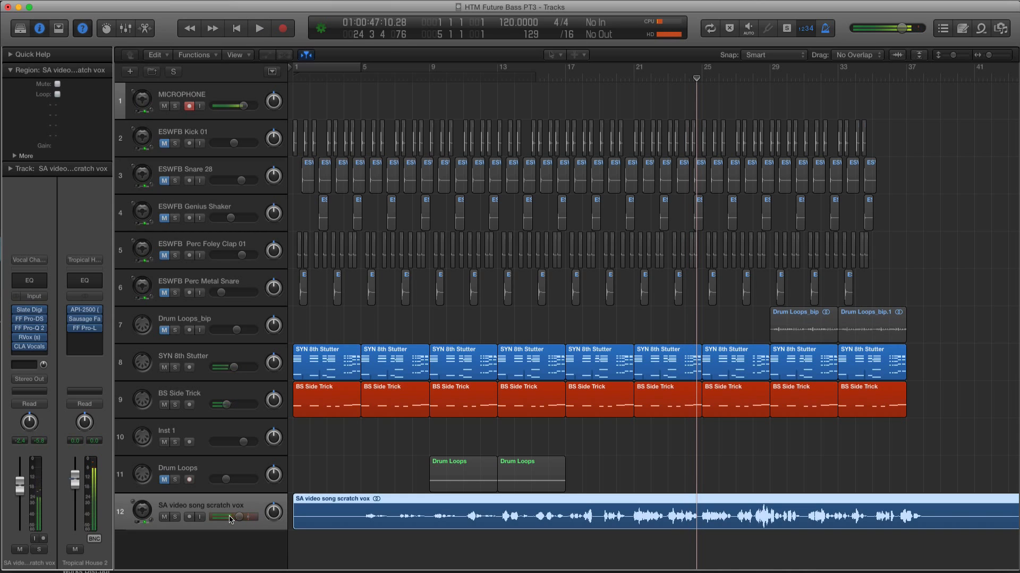
pyautogui.press('space')
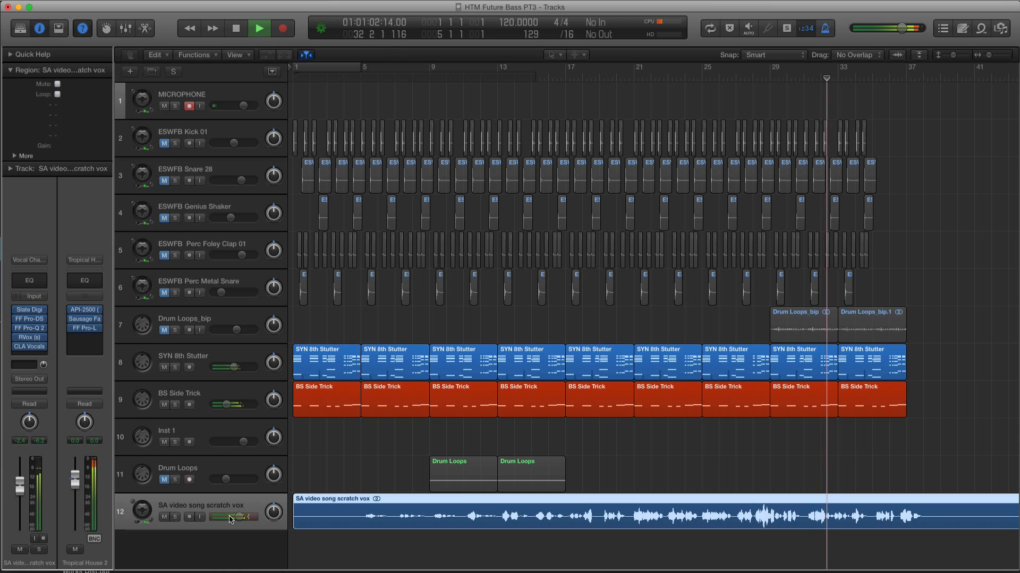
# Step: Stop playback and select all SYN 8th Stutter and BS Side Trick regions, then reselect the vocal region
pyautogui.press('space')
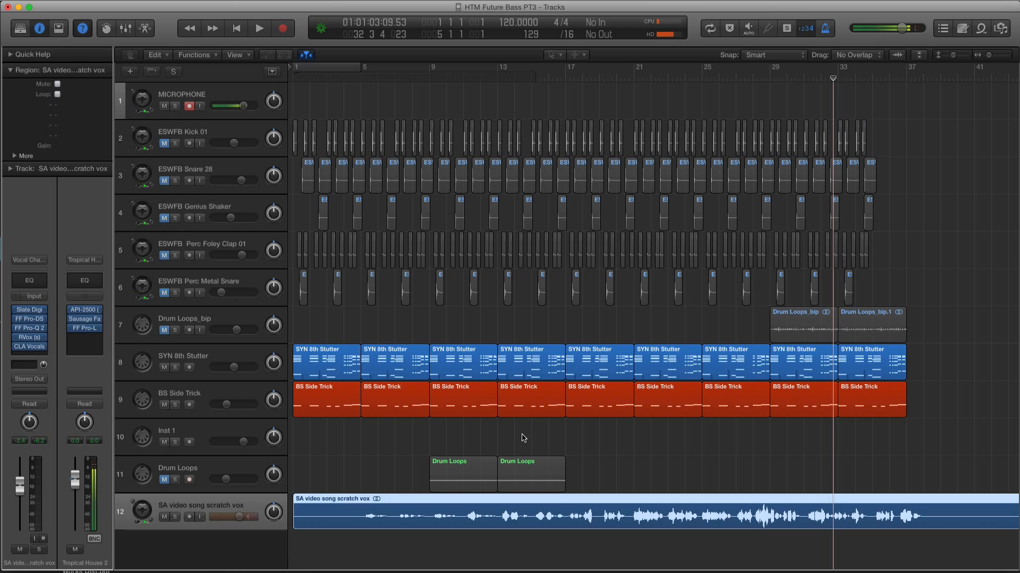
pyautogui.click(401, 486)
pyautogui.click(420, 504)
pyautogui.moveTo(325, 345); pyautogui.dragTo(1005, 418)
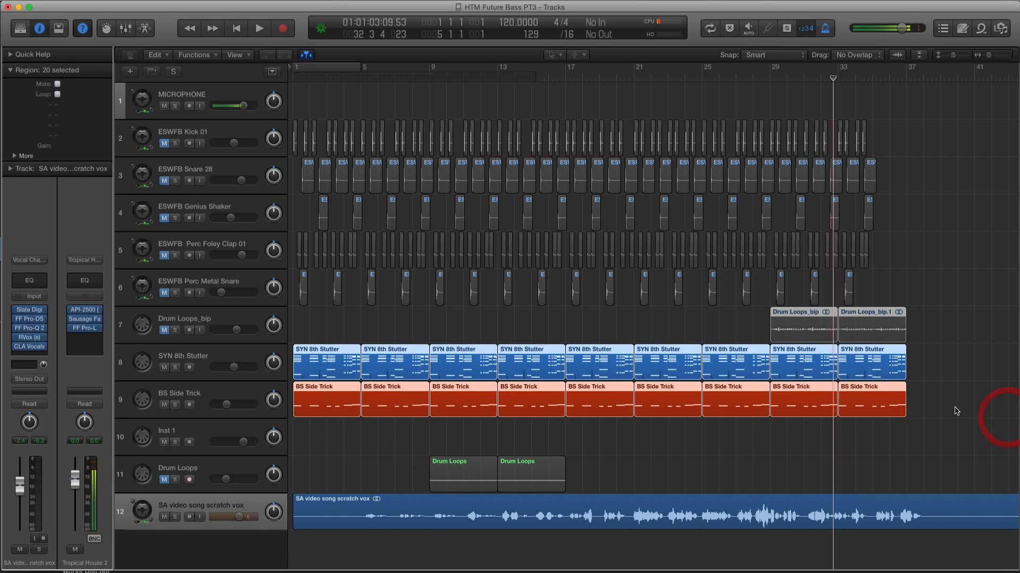
pyautogui.moveTo(949, 360); pyautogui.dragTo(299, 432)
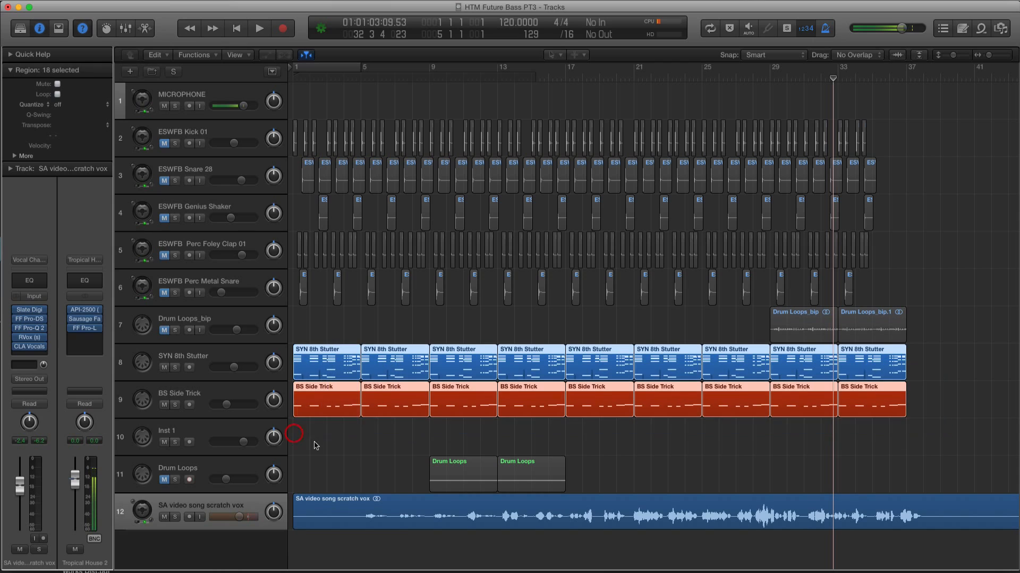
pyautogui.click(381, 486)
pyautogui.click(383, 501)
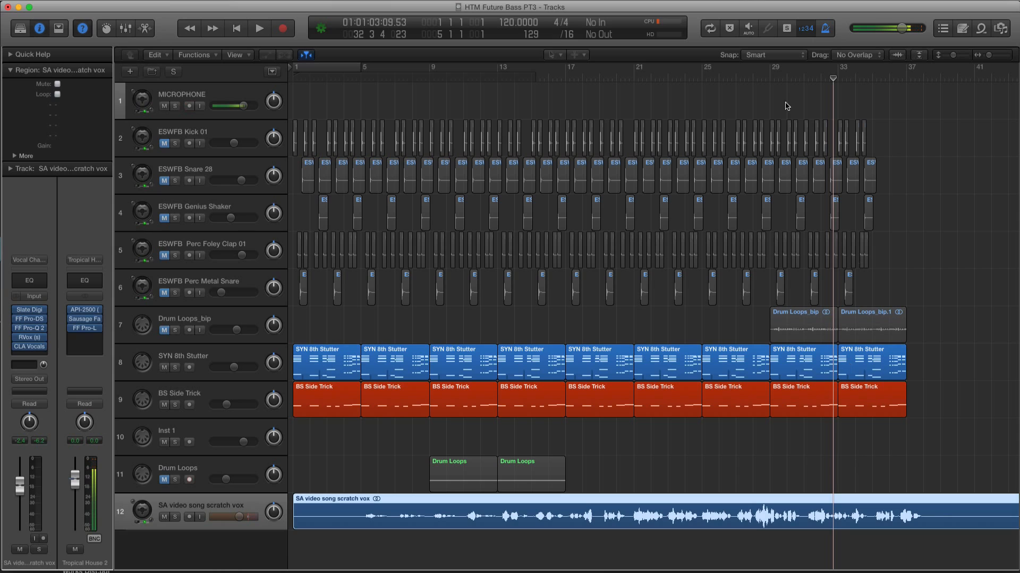
# Step: Unmute the Drum Loops_bip track and raise its volume to 1.2 dB while playing the arrangement from bar 28
pyautogui.moveTo(767, 75); pyautogui.dragTo(752, 79)
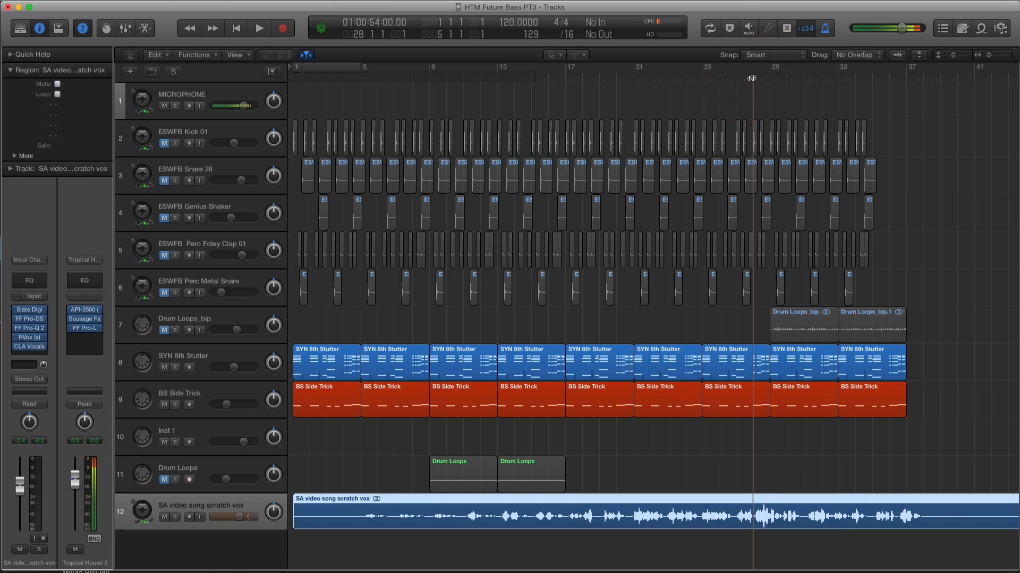
pyautogui.press('space')
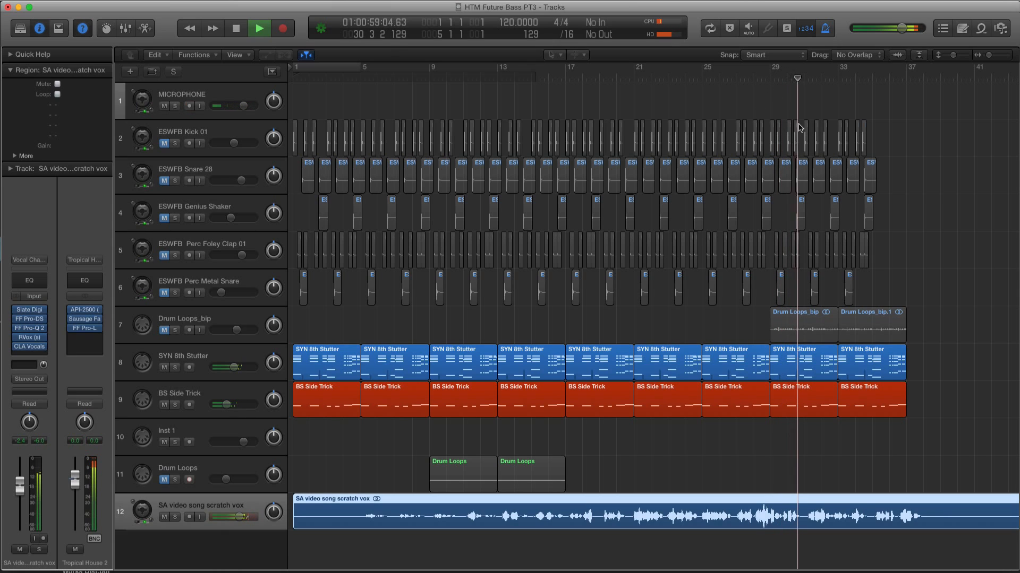
pyautogui.click(217, 322)
pyautogui.moveTo(236, 330); pyautogui.dragTo(246, 330)
pyautogui.press('space')
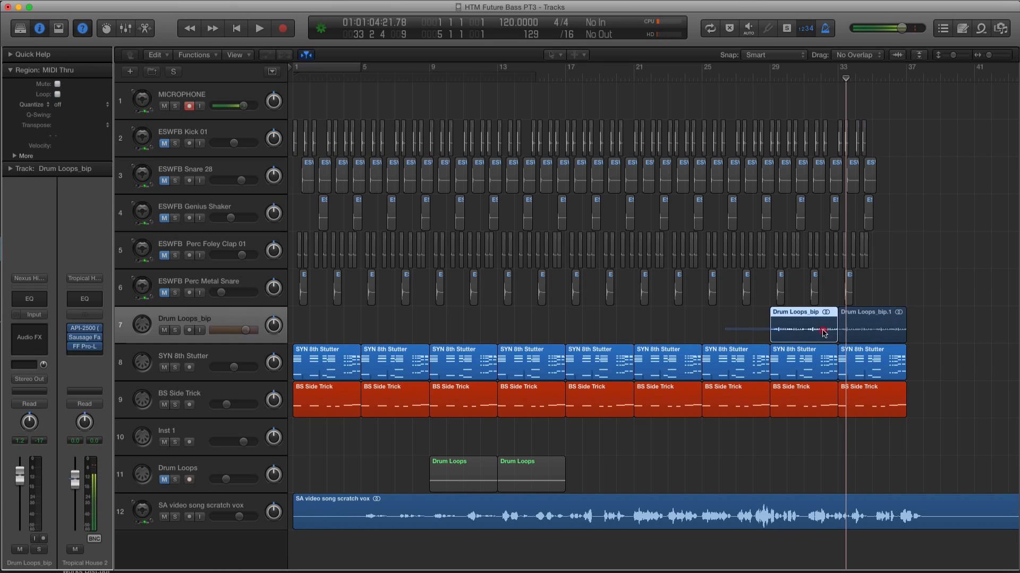
# Step: Briefly solo the Drum Loops_bip regions, turn solo off, and play the arrangement from bar 29
pyautogui.click(770, 77)
pyautogui.press('s')
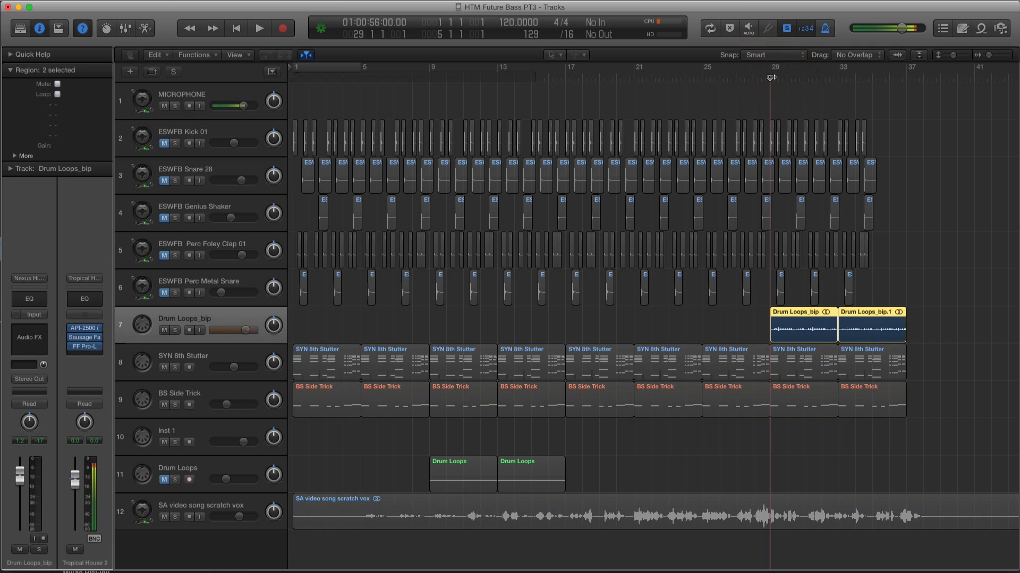
pyautogui.press('s')
pyautogui.press('space')
pyautogui.scroll(3, 778, 111)
pyautogui.scroll(2, 778, 110)
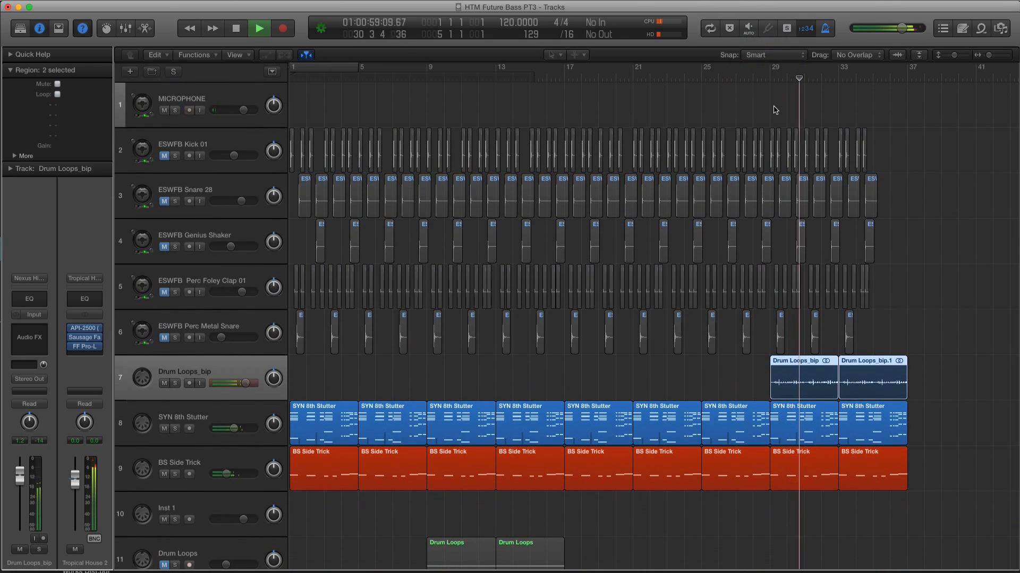
# Step: Unmute the five ESWFB drum tracks, from Kick 01 through Perc Metal Snare
pyautogui.hscroll(-5, 776, 110)
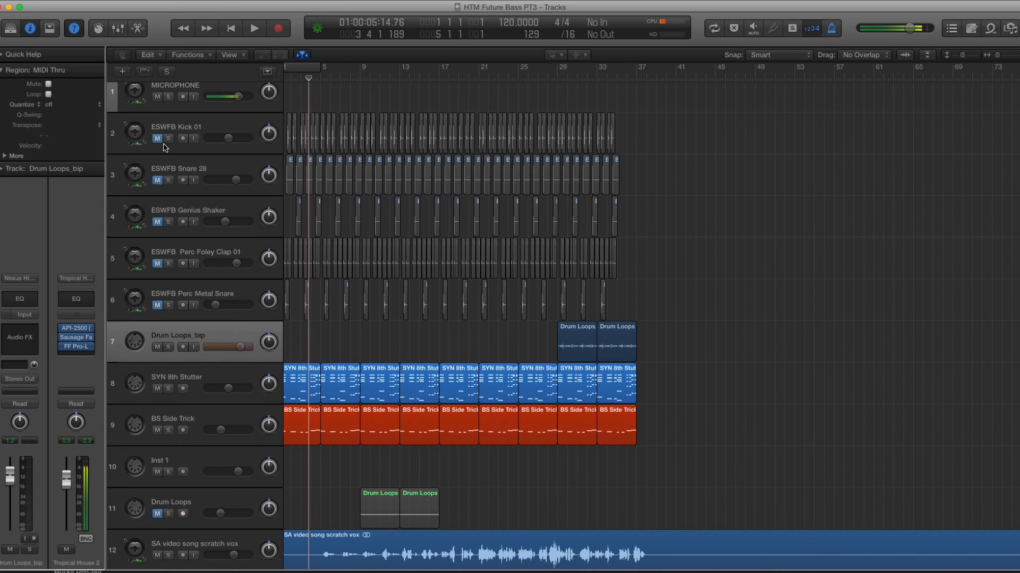
pyautogui.moveTo(157, 138); pyautogui.dragTo(158, 305)
pyautogui.press('super+Right')
pyautogui.hscroll(-3, 270, 287)
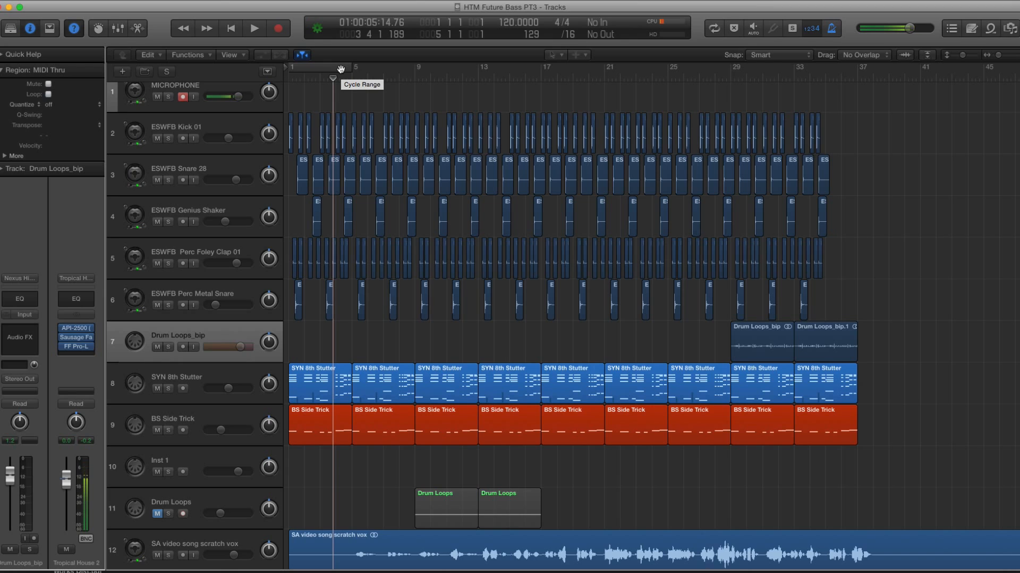
# Step: Show the global tracks, create a marker starting at bar 1 and name it INTRO
pyautogui.press('g')
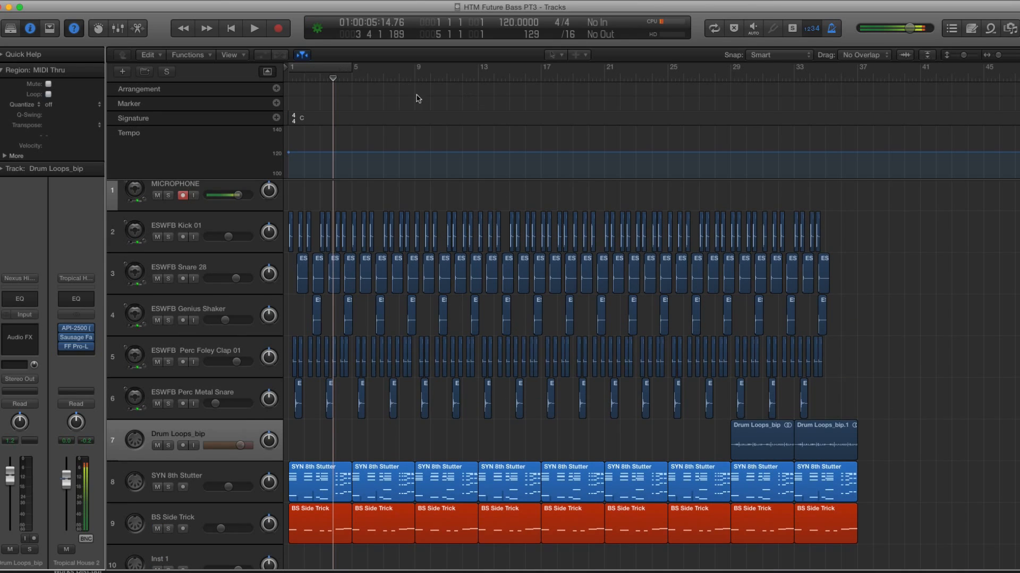
pyautogui.click(276, 105)
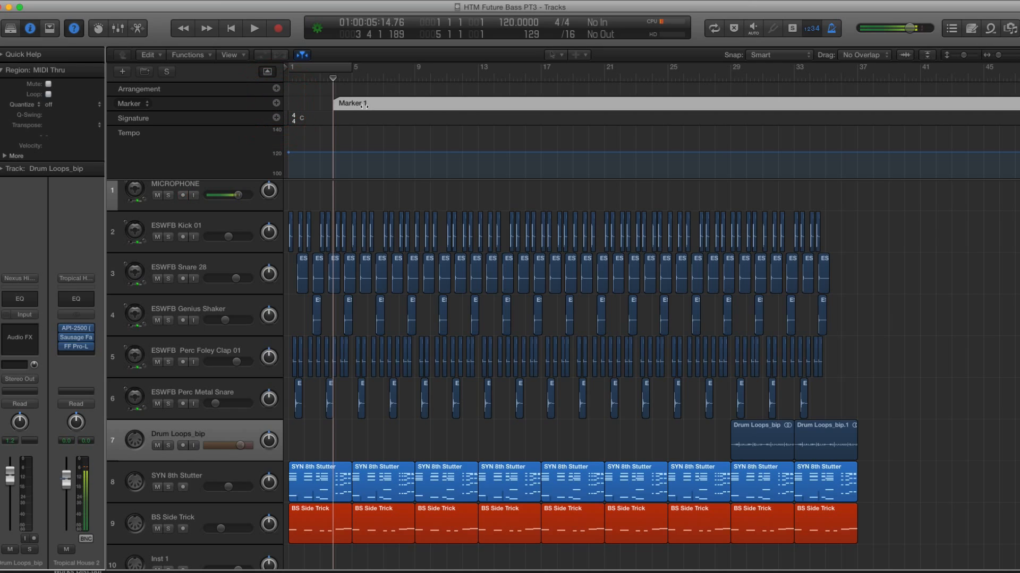
pyautogui.moveTo(348, 104); pyautogui.dragTo(325, 103)
pyautogui.doubleClick(314, 106)
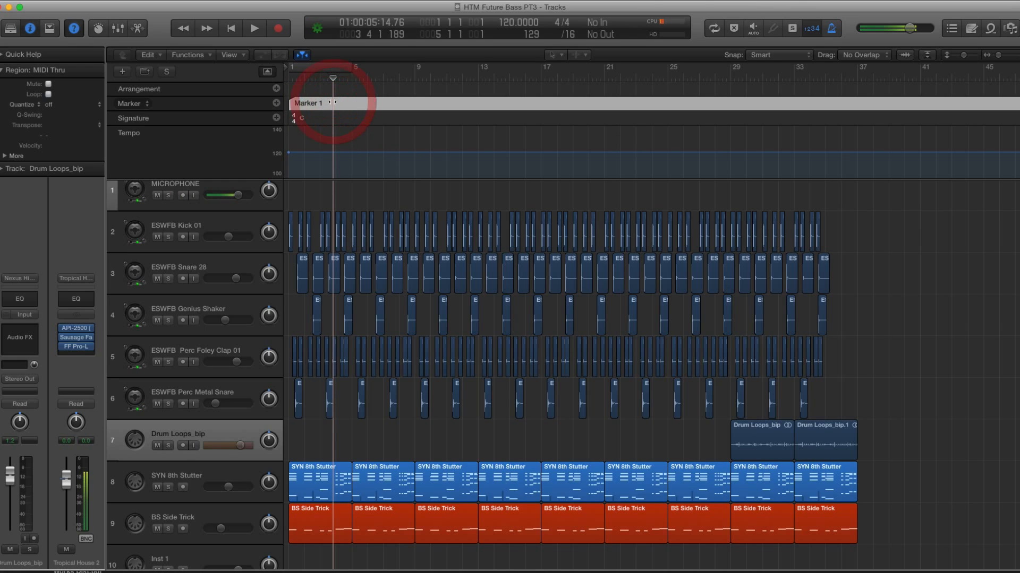
pyautogui.write('INTRO')
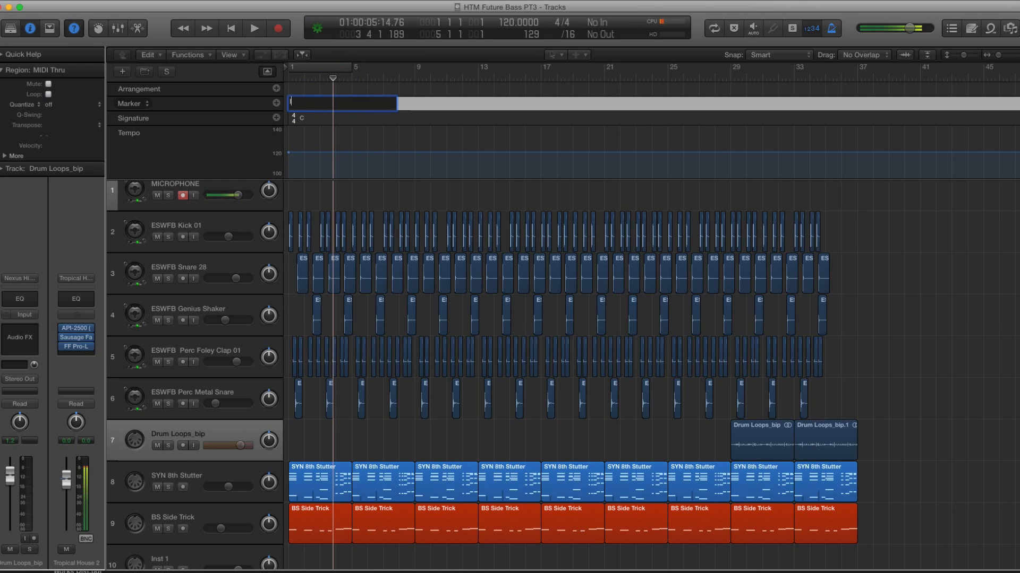
pyautogui.press('Return')
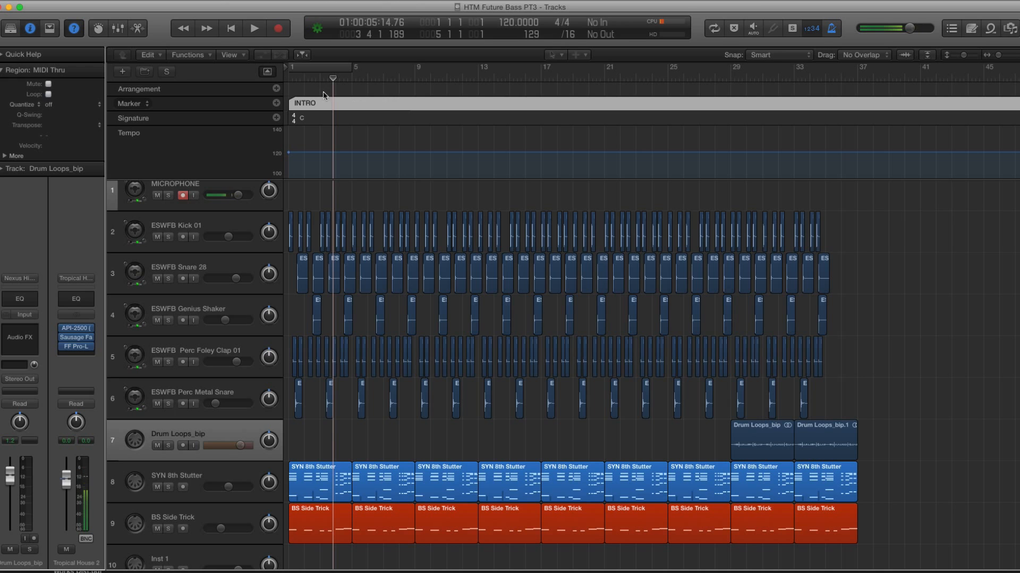
# Step: Add a second marker starting at bar 5 so that the INTRO section spans bars 1 to 5
pyautogui.hscroll(15, 542, 114)
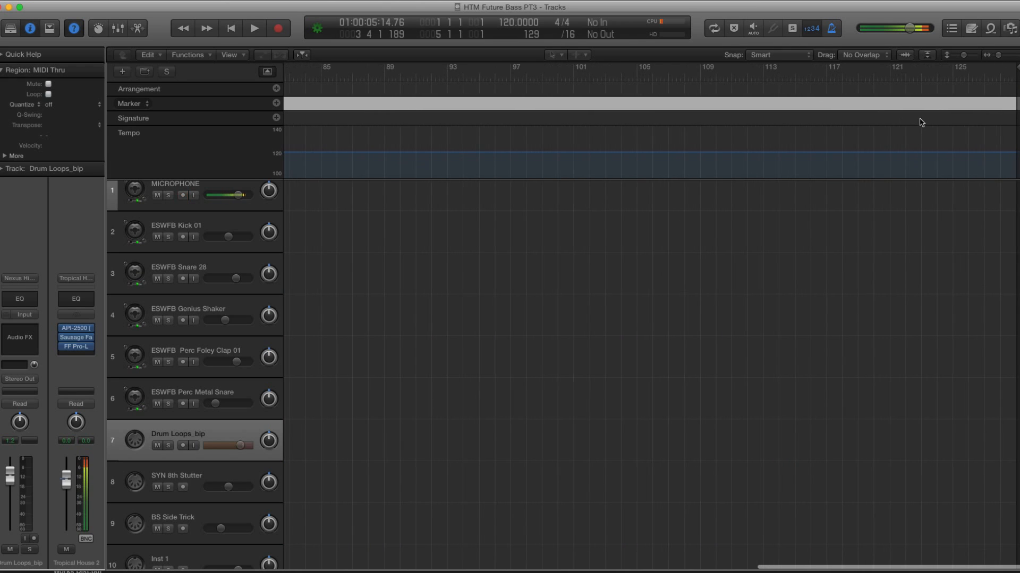
pyautogui.hscroll(-12, 613, 107)
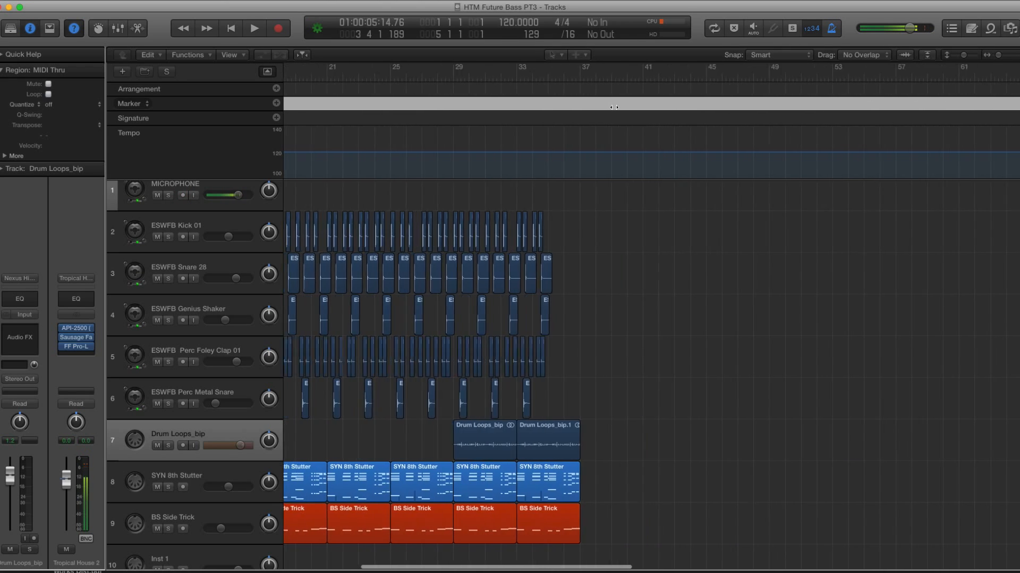
pyautogui.hscroll(-4, 613, 107)
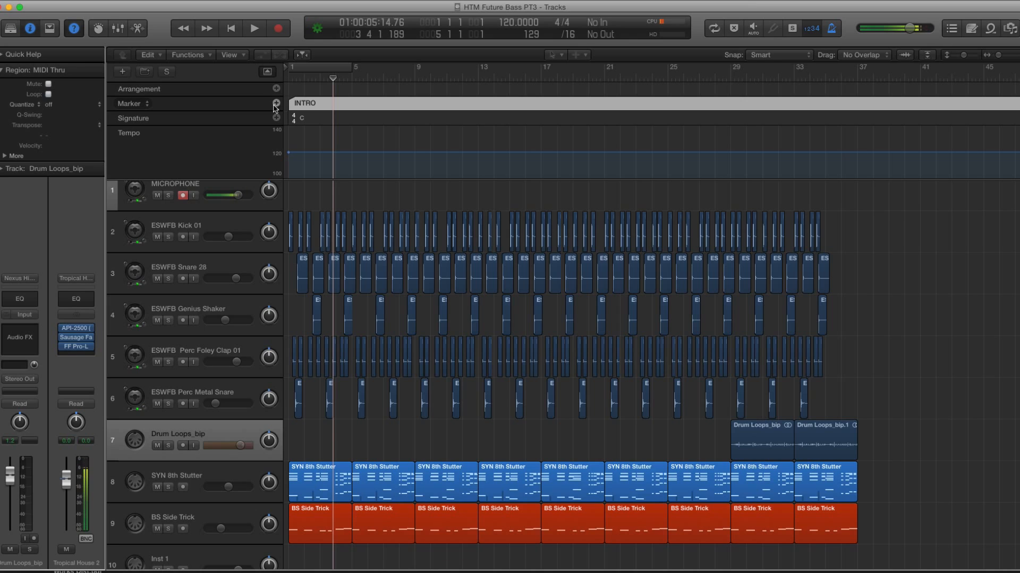
pyautogui.click(275, 103)
pyautogui.moveTo(357, 107)
pyautogui.mouseDown()
pyautogui.moveTo(387, 107)
pyautogui.moveTo(353, 106)
pyautogui.mouseUp()
pyautogui.click(314, 103)
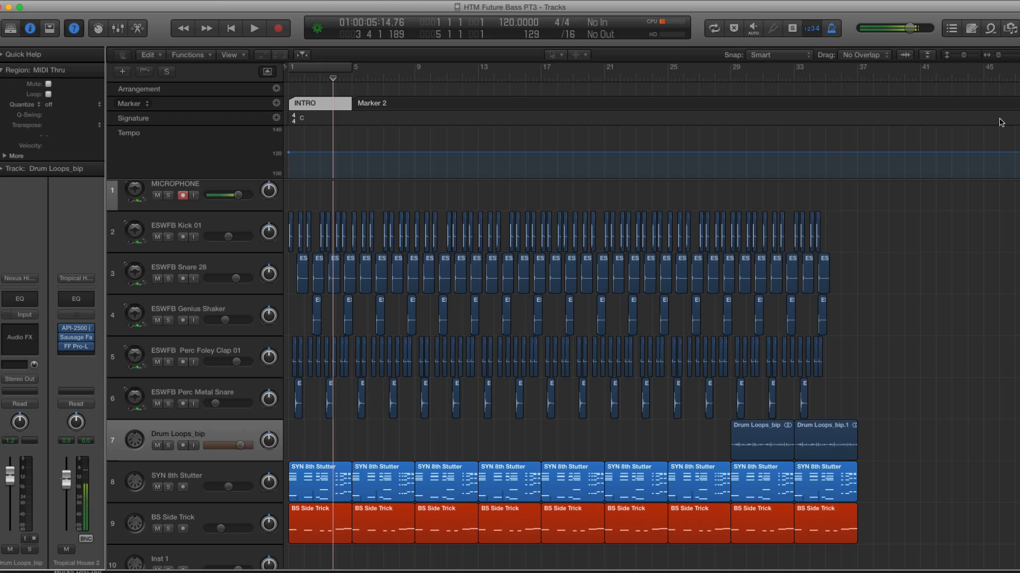
pyautogui.hscroll(15, 988, 122)
pyautogui.hscroll(-15, 980, 120)
# Step: Rename the marker at bar 5 as VERSE 1
pyautogui.click(467, 101)
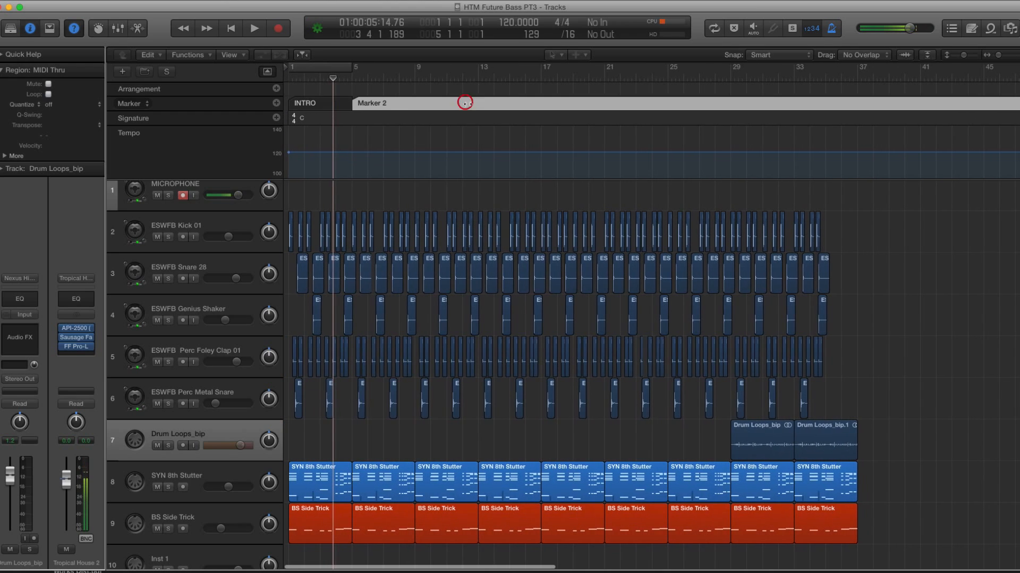
pyautogui.doubleClick(377, 104)
pyautogui.write('VERS')
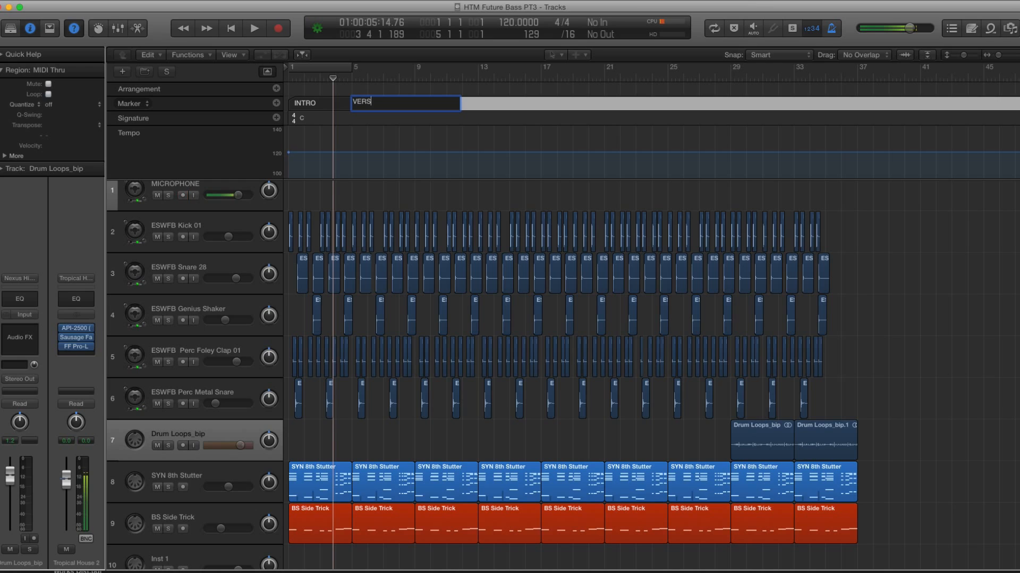
pyautogui.write('E 1')
pyautogui.press('Return')
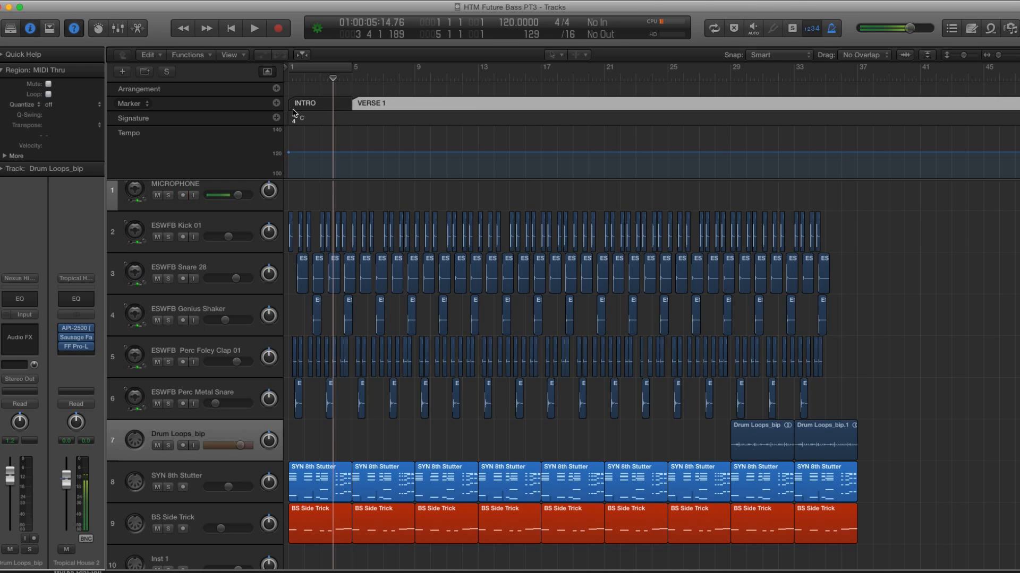
# Step: Check the INTRO section's extent from bar 1 to bar 5 with the playhead and select the VERSE 1 marker
pyautogui.click(304, 102)
pyautogui.moveTo(333, 78); pyautogui.dragTo(289, 76)
pyautogui.hotkey('alt', '.')
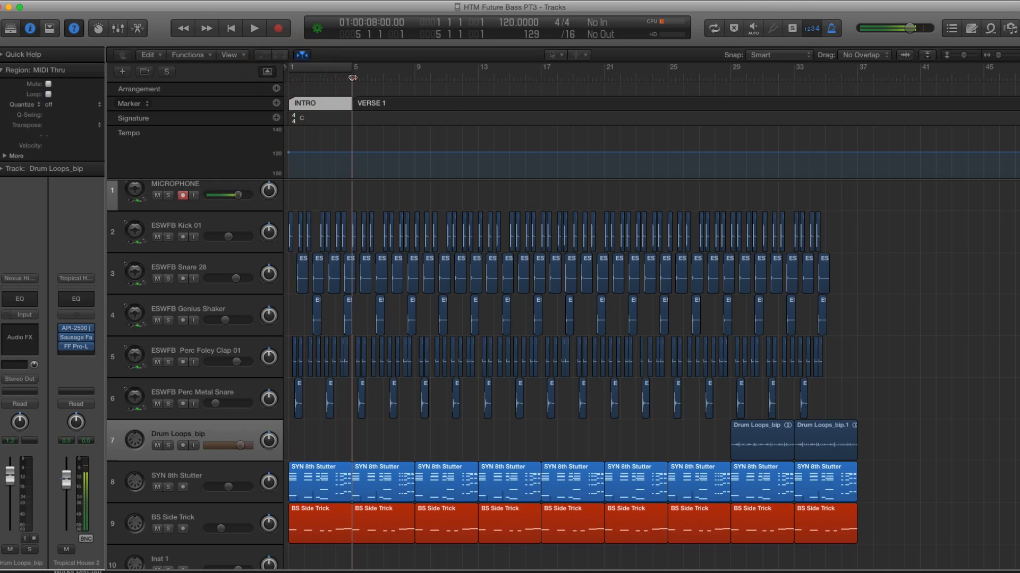
pyautogui.click(395, 101)
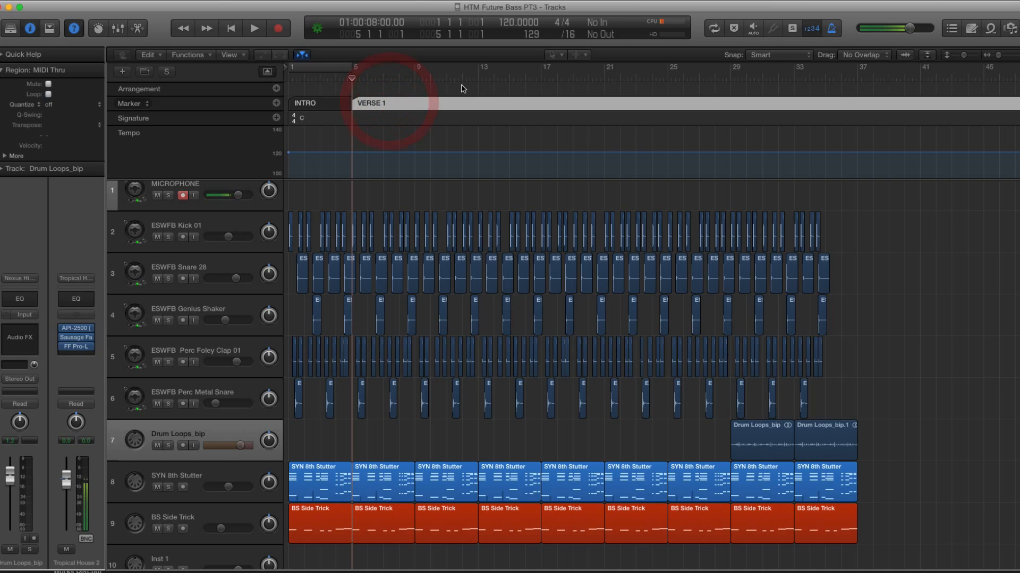
# Step: Audition the arrangement from bar 17 to locate the end of the first verse
pyautogui.click(540, 78)
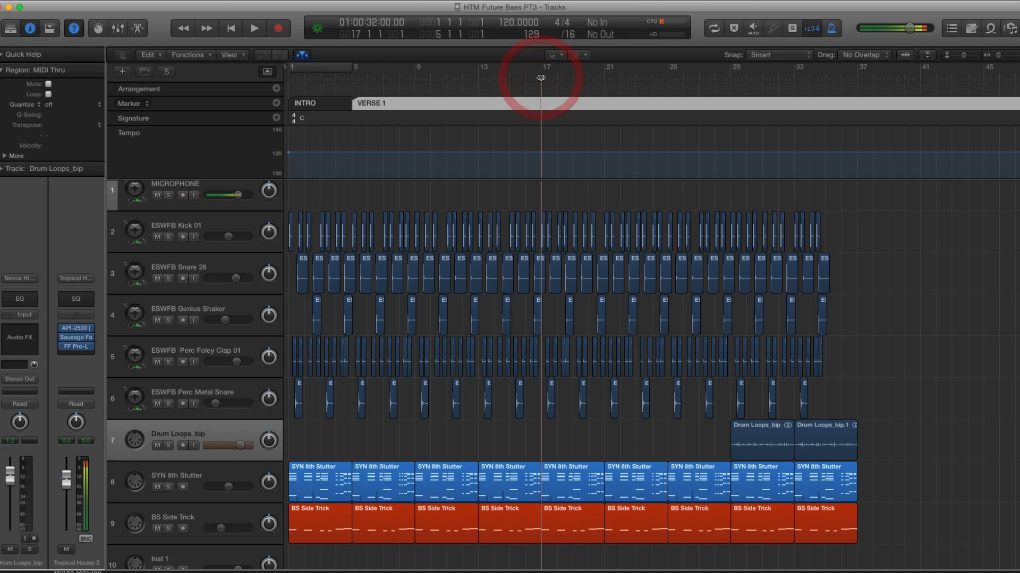
pyautogui.press('space')
pyautogui.press('space')
pyautogui.click(350, 78)
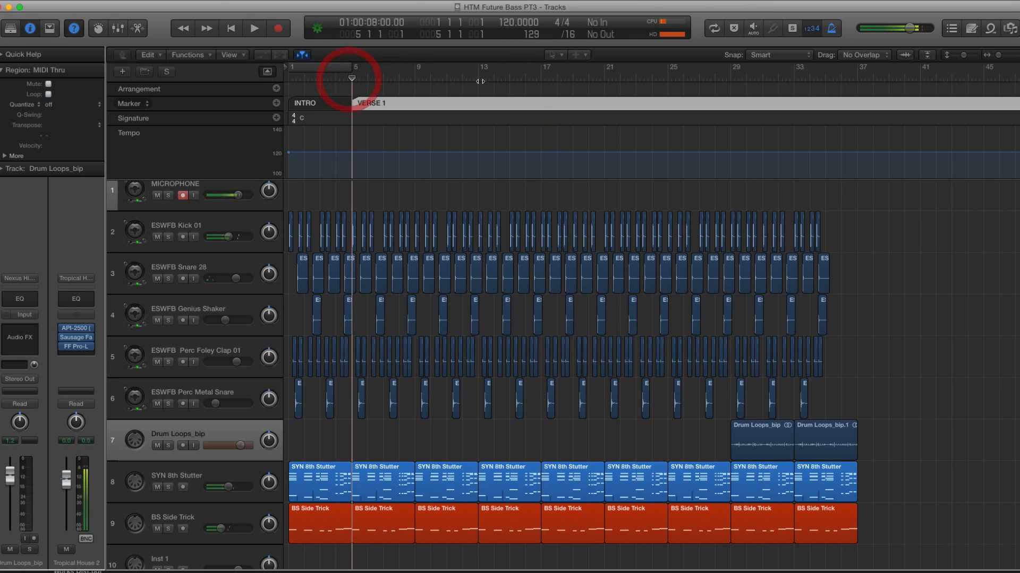
pyautogui.click(539, 78)
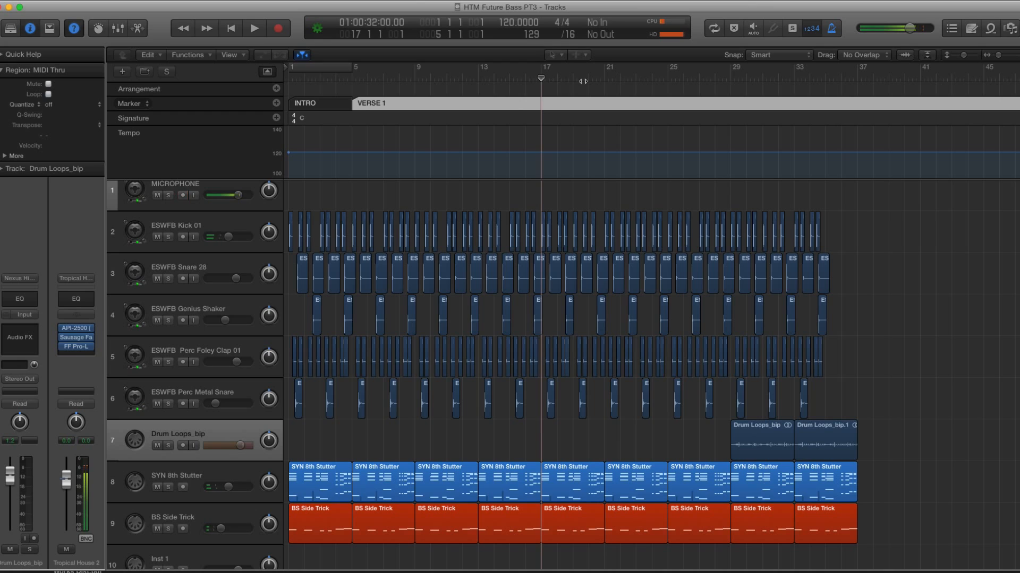
pyautogui.press('space')
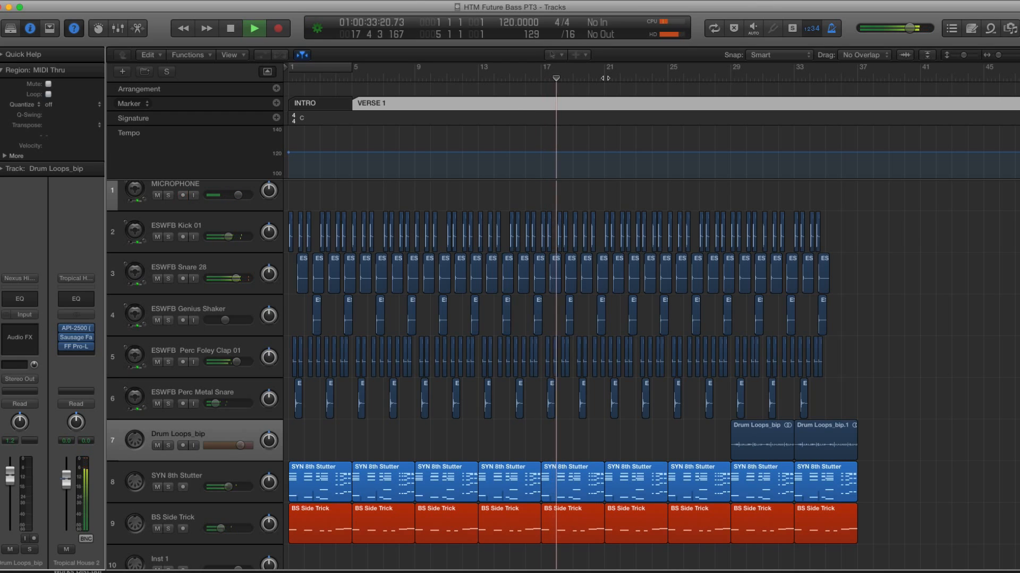
pyautogui.click(605, 78)
pyautogui.press('space')
# Step: Add a marker at bar 21 and name it BREAKDOWN
pyautogui.click(603, 79)
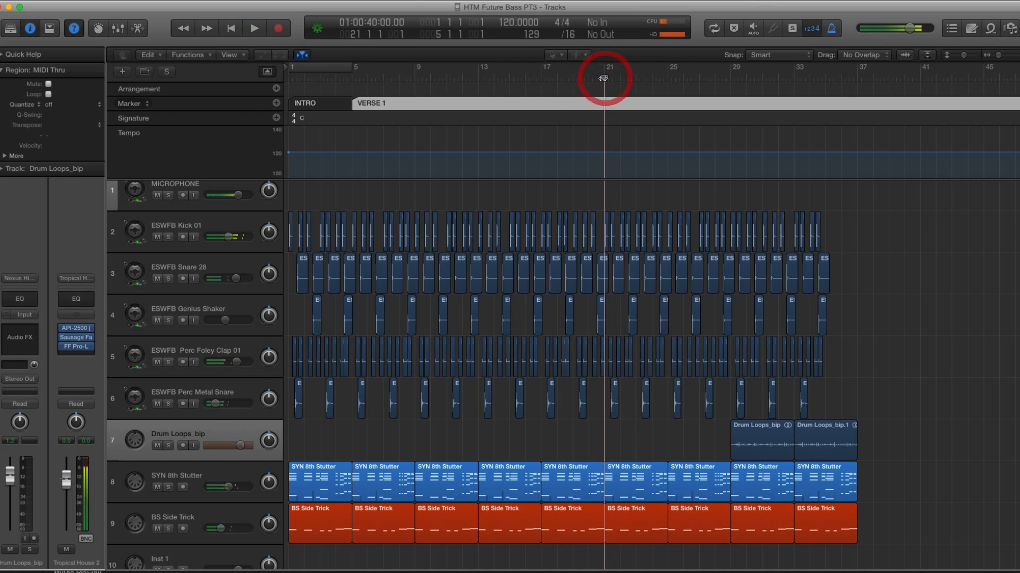
pyautogui.click(276, 102)
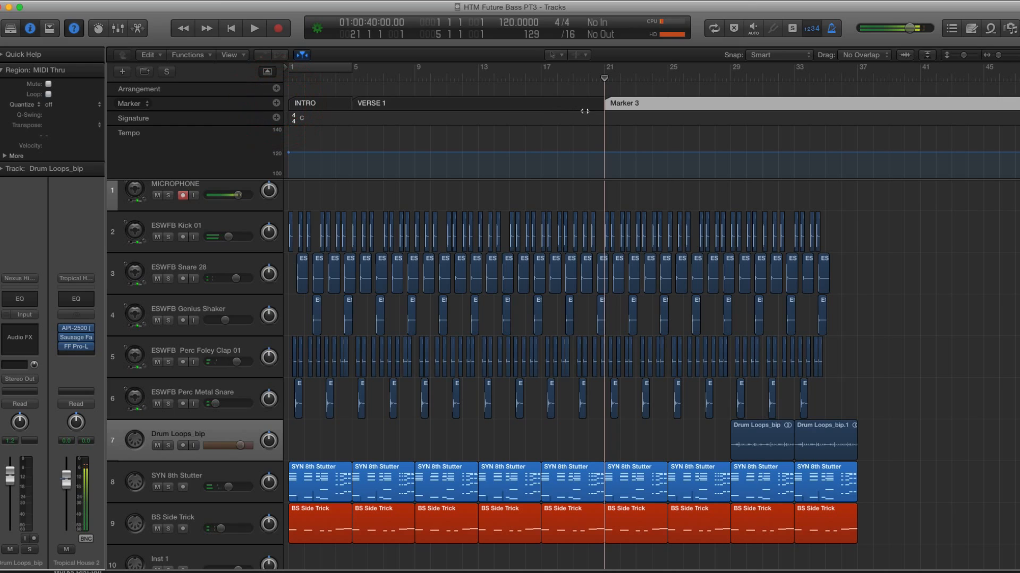
pyautogui.doubleClick(616, 104)
pyautogui.write('B')
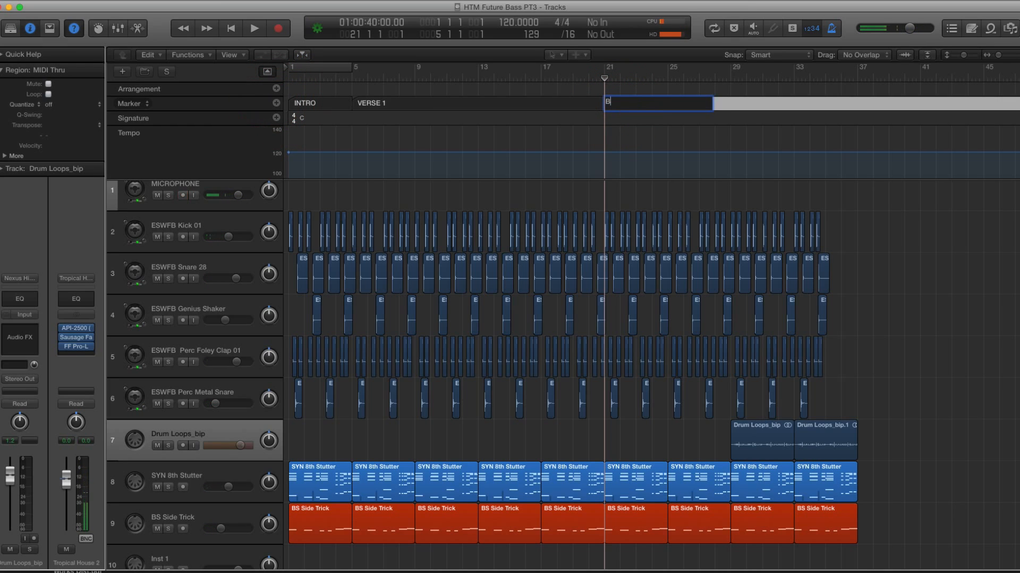
pyautogui.write('REAKDWON')
pyautogui.click(606, 103)
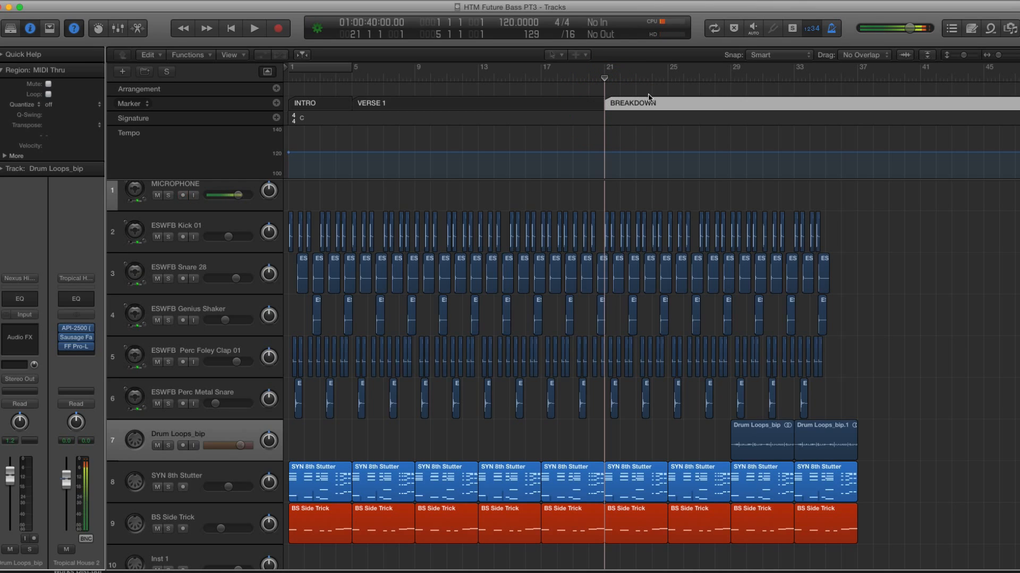
# Step: Play the BREAKDOWN section from bar 21 and stop in bar 29, where the Drum Loops_bip regions begin
pyautogui.press('space')
pyautogui.scroll(-1, 678, 147)
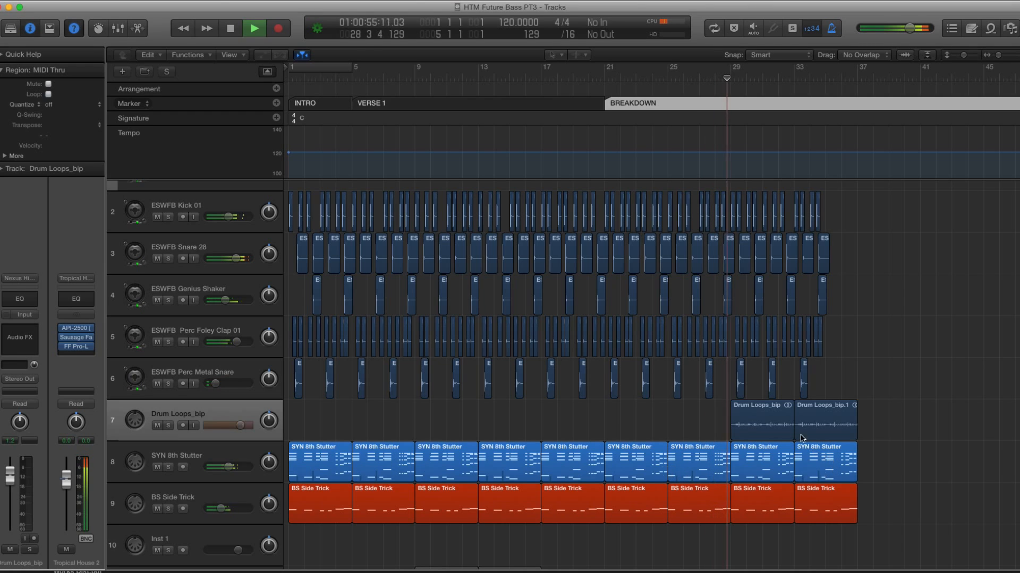
pyautogui.press('space')
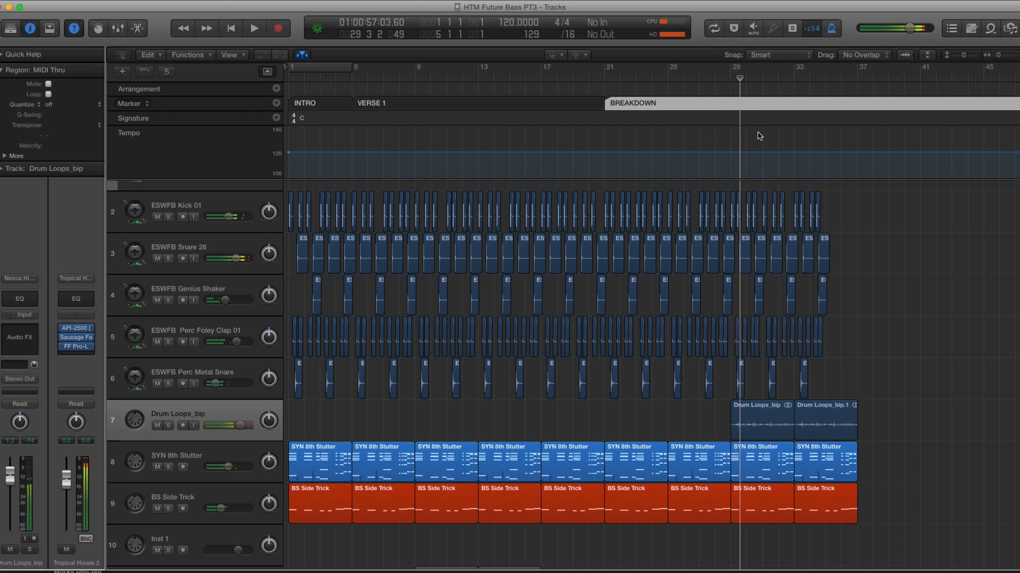
# Step: Add a marker at bar 29, where the Drum Loops_bip regions begin, and name it HOOK
pyautogui.click(728, 76)
pyautogui.click(737, 94)
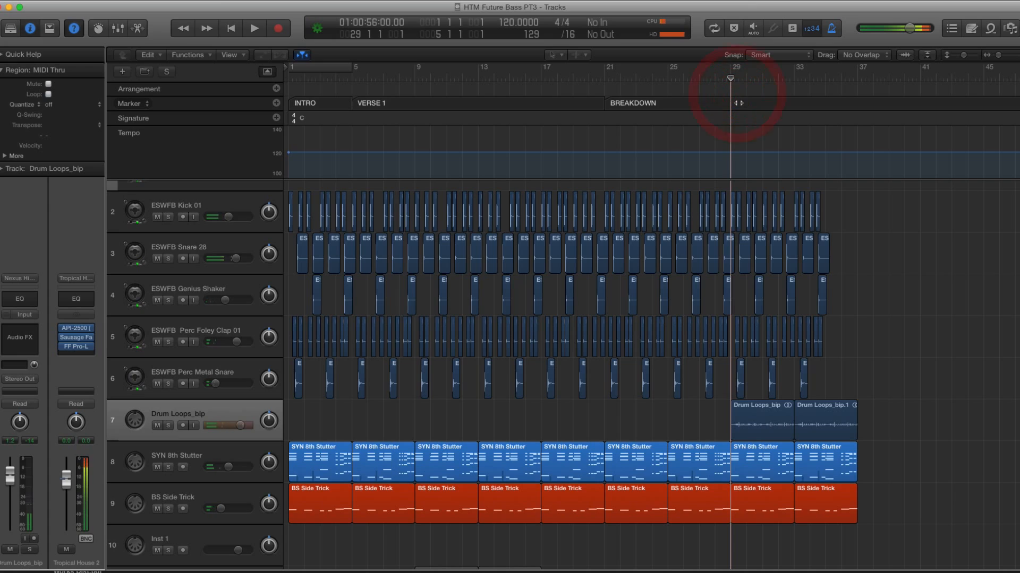
pyautogui.click(738, 103)
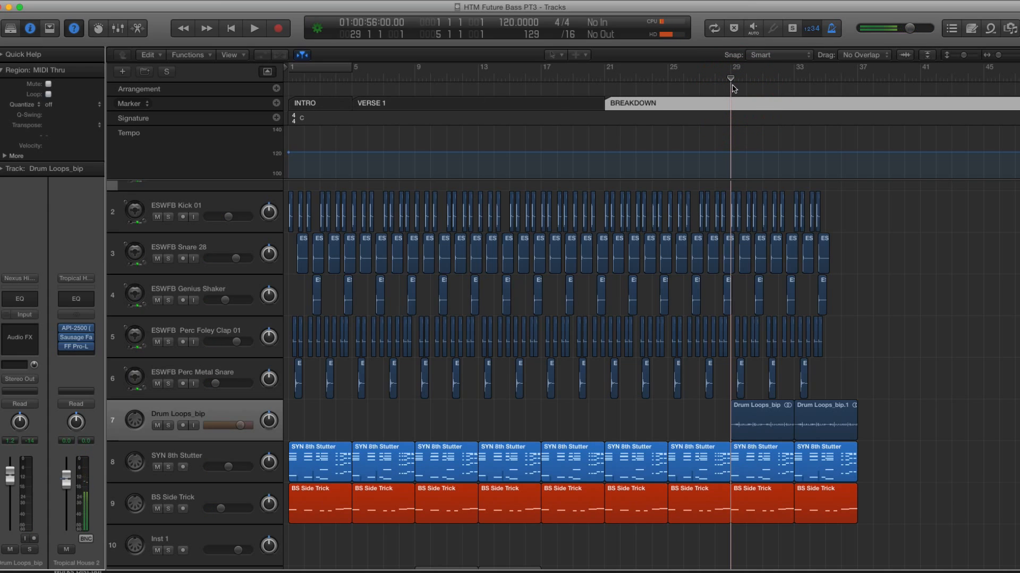
pyautogui.click(277, 103)
pyautogui.doubleClick(749, 105)
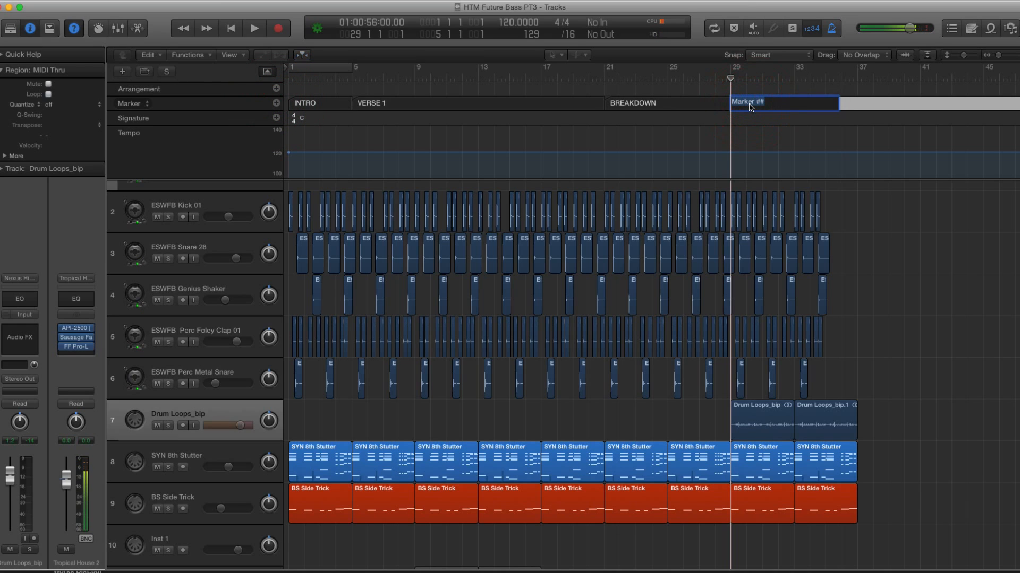
pyautogui.write('HOOK')
pyautogui.press('Return')
# Step: Add a marker at bar 37, where the synth and bass regions end, and name it DROP???
pyautogui.click(860, 78)
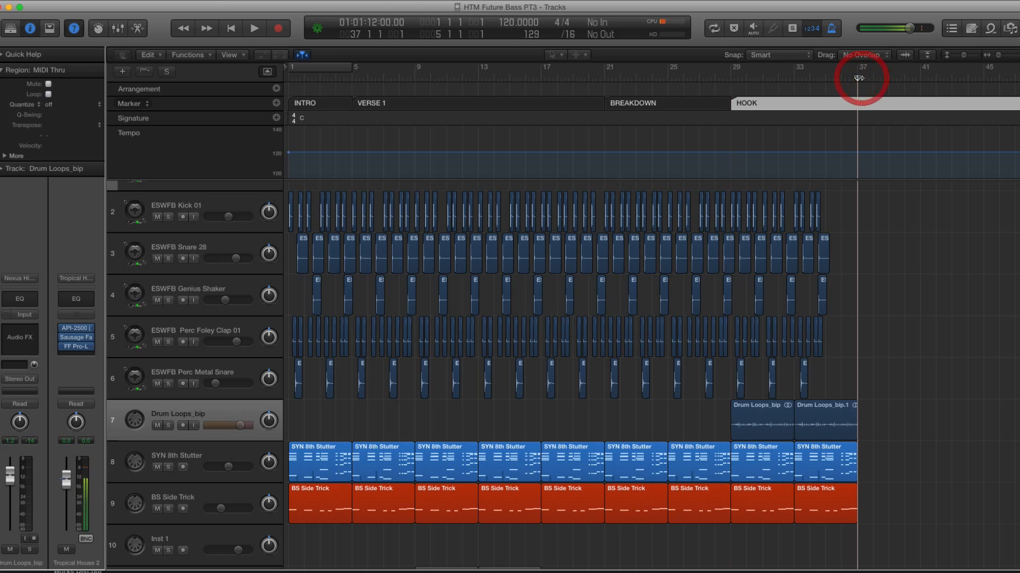
pyautogui.click(276, 103)
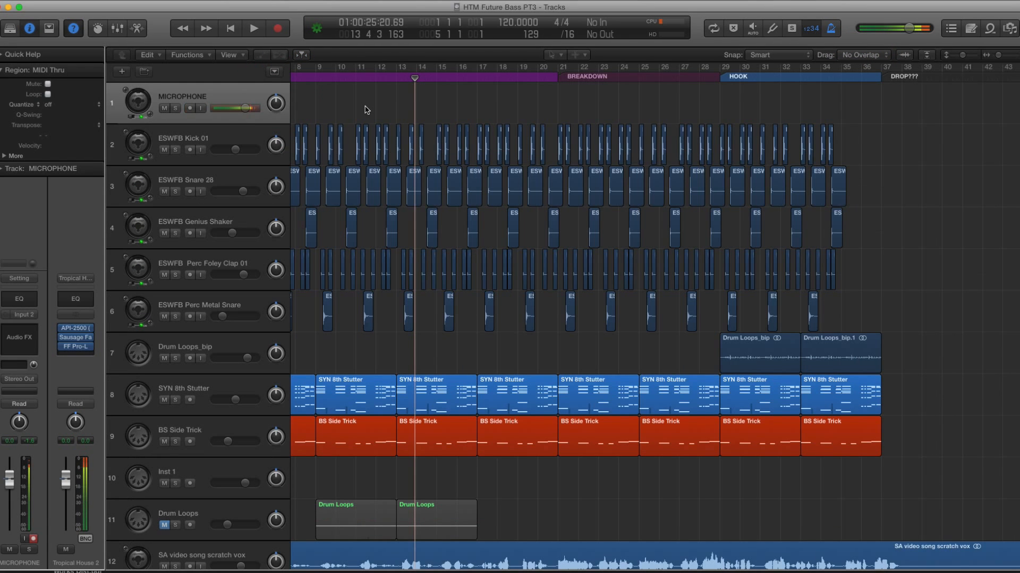
# Step: Review the marked sections across the whole arrangement and inspect the scratch vocal, SYN 8th Stutter and BS Side Trick tracks
pyautogui.hscroll(-10, 372, 110)
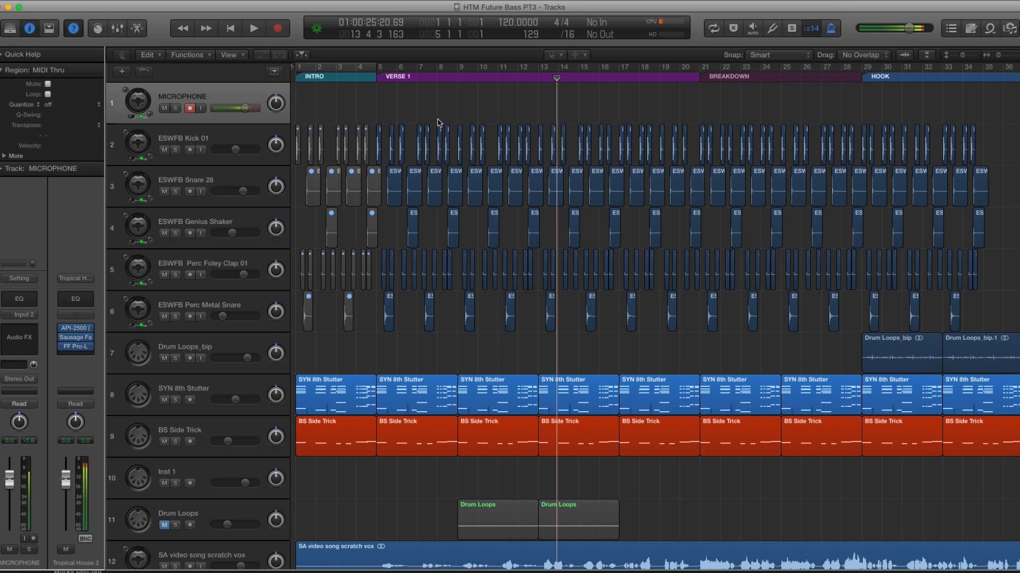
pyautogui.scroll(6, 439, 120)
pyautogui.scroll(-3, 438, 121)
pyautogui.scroll(-6, 438, 121)
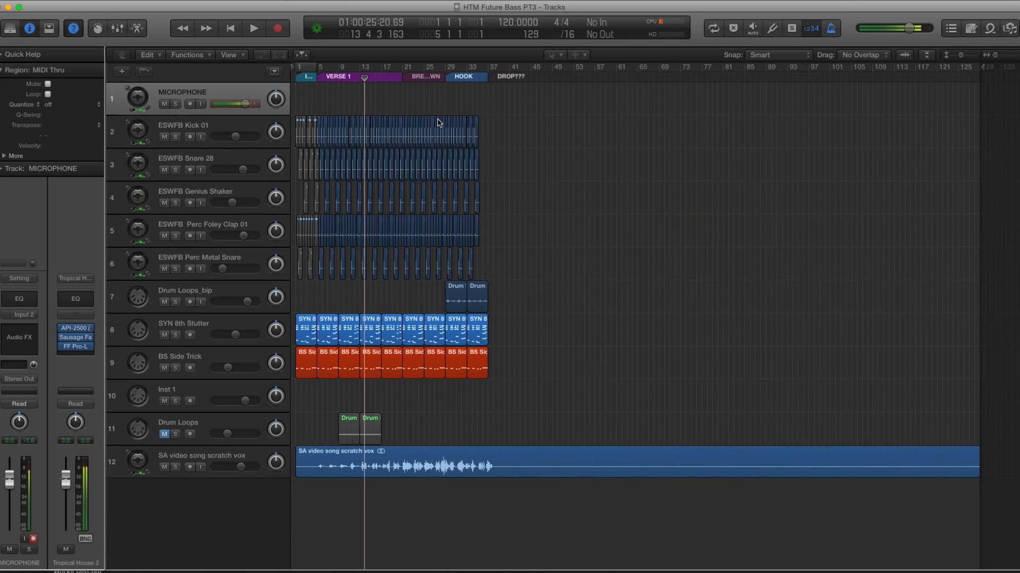
pyautogui.scroll(3, 433, 122)
pyautogui.scroll(1, 433, 121)
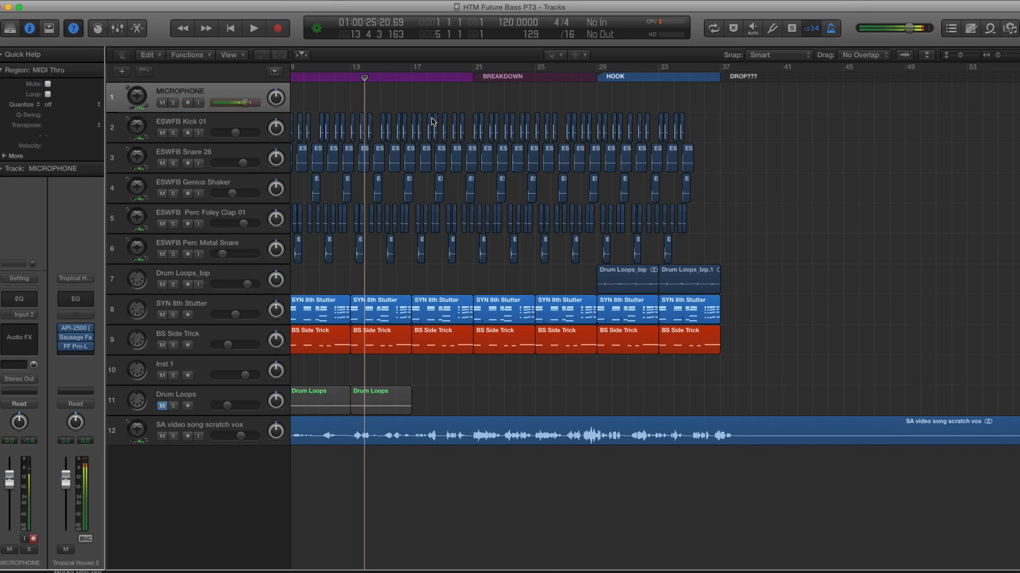
pyautogui.hscroll(-6, 433, 121)
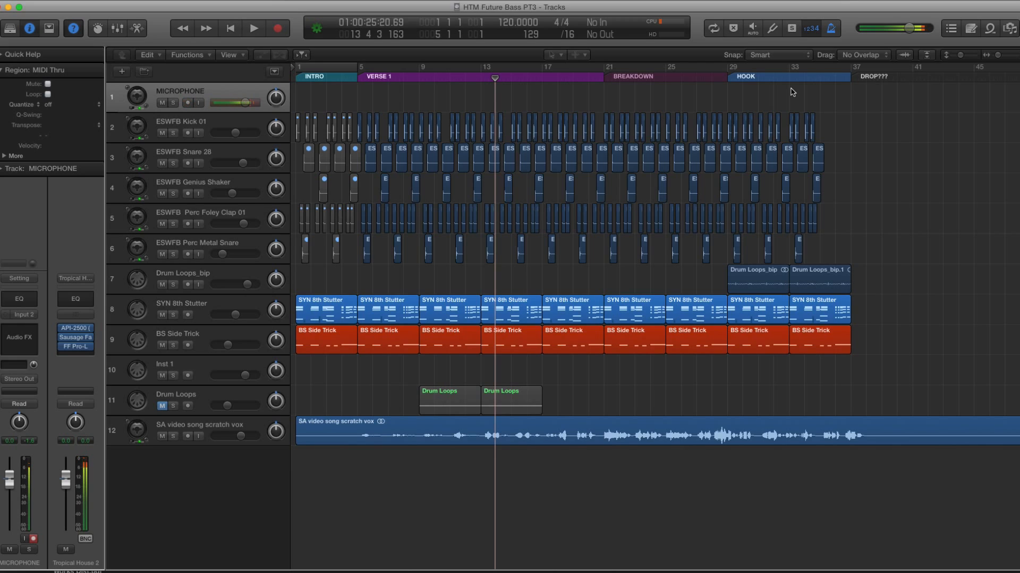
pyautogui.click(229, 432)
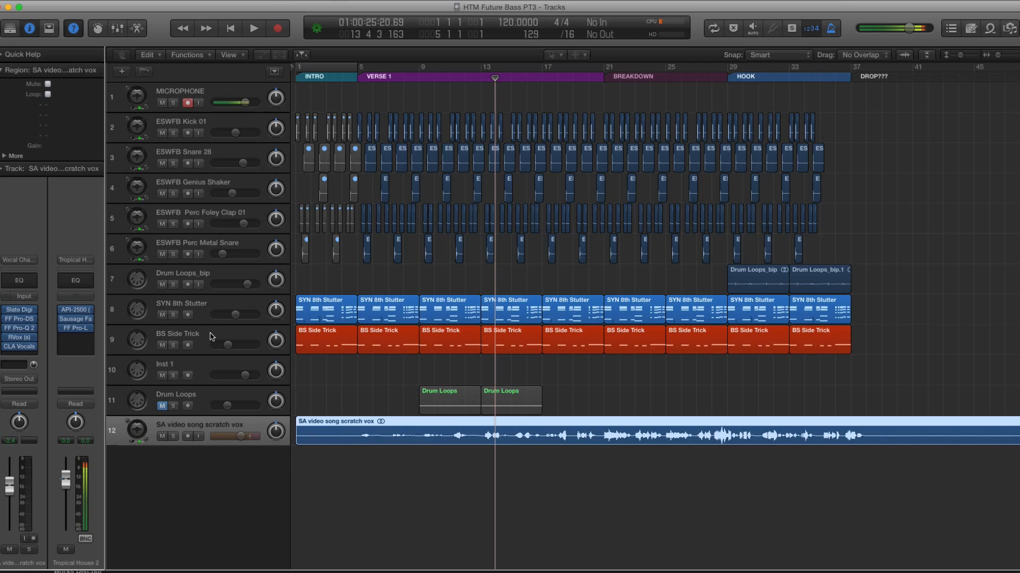
pyautogui.click(196, 307)
pyautogui.click(201, 336)
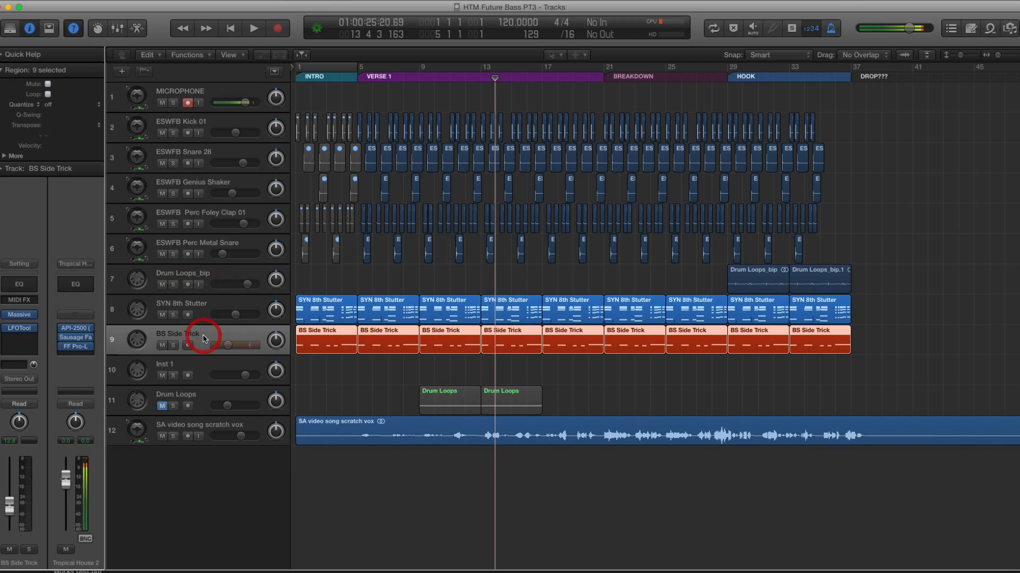
pyautogui.click(204, 313)
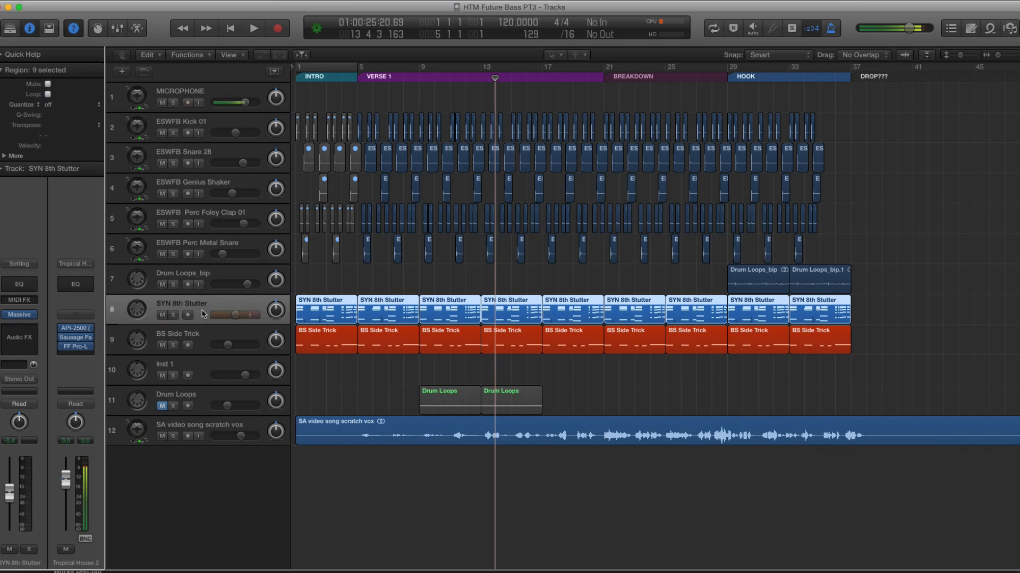
# Step: Examine the drum regions after the intro and check the section starts at bars 5 and 21 with the playhead
pyautogui.moveTo(871, 122); pyautogui.dragTo(367, 248)
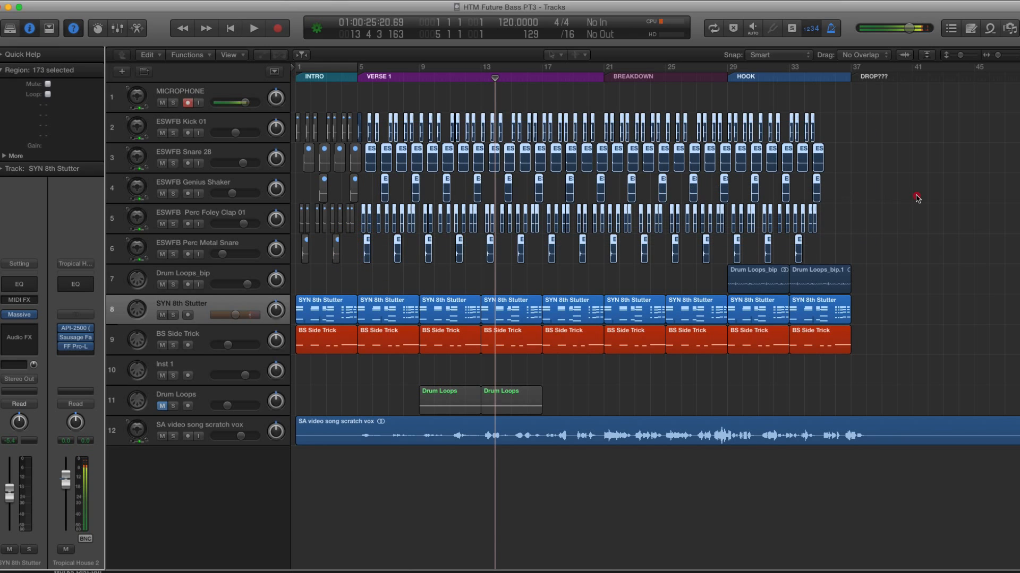
pyautogui.click(917, 195)
pyautogui.click(357, 79)
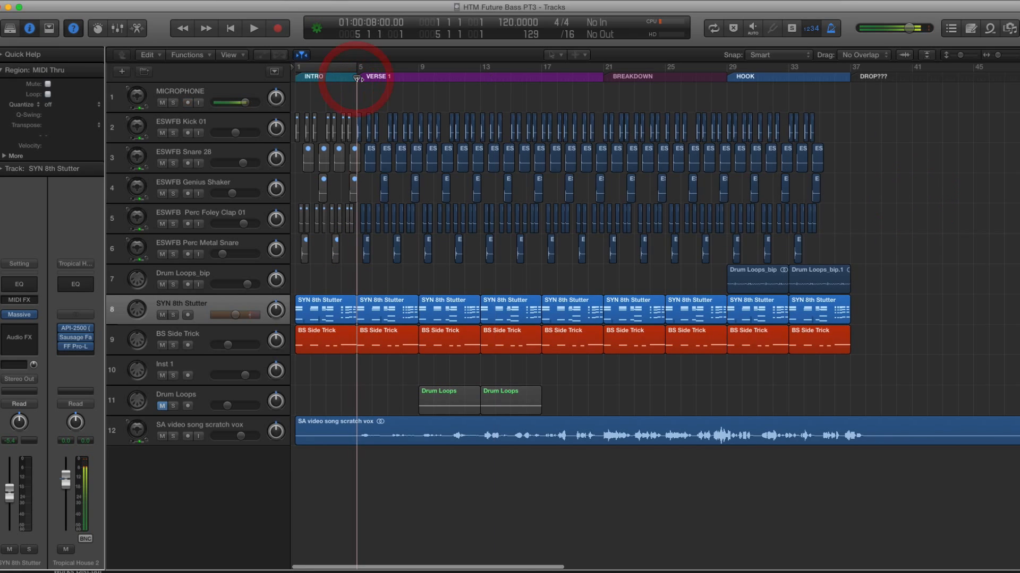
pyautogui.scroll(2, 357, 80)
pyautogui.scroll(-3, 357, 80)
pyautogui.click(535, 81)
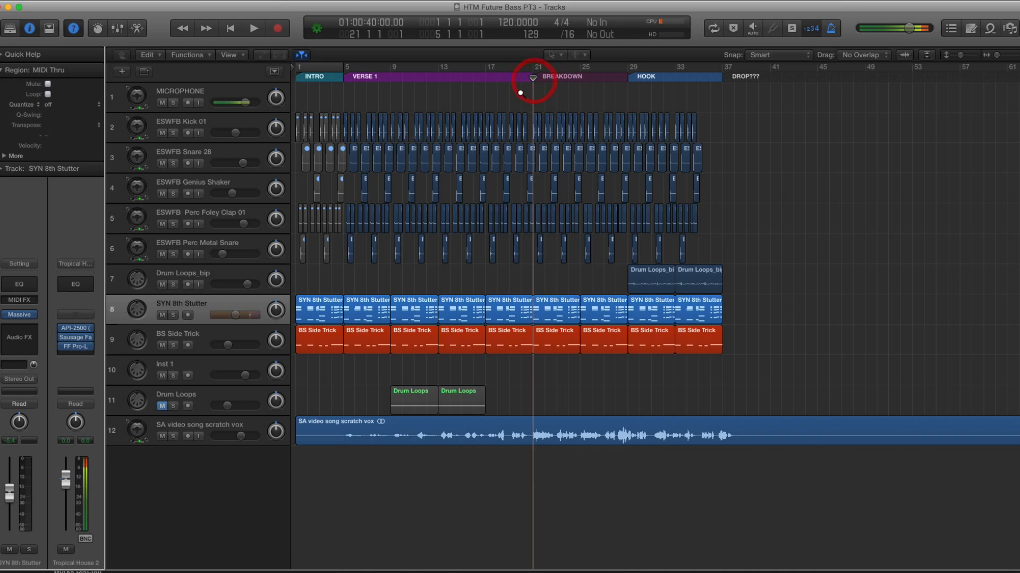
pyautogui.scroll(3, 520, 93)
pyautogui.hscroll(-4, 421, 97)
pyautogui.scroll(-2, 426, 114)
pyautogui.scroll(1, 427, 114)
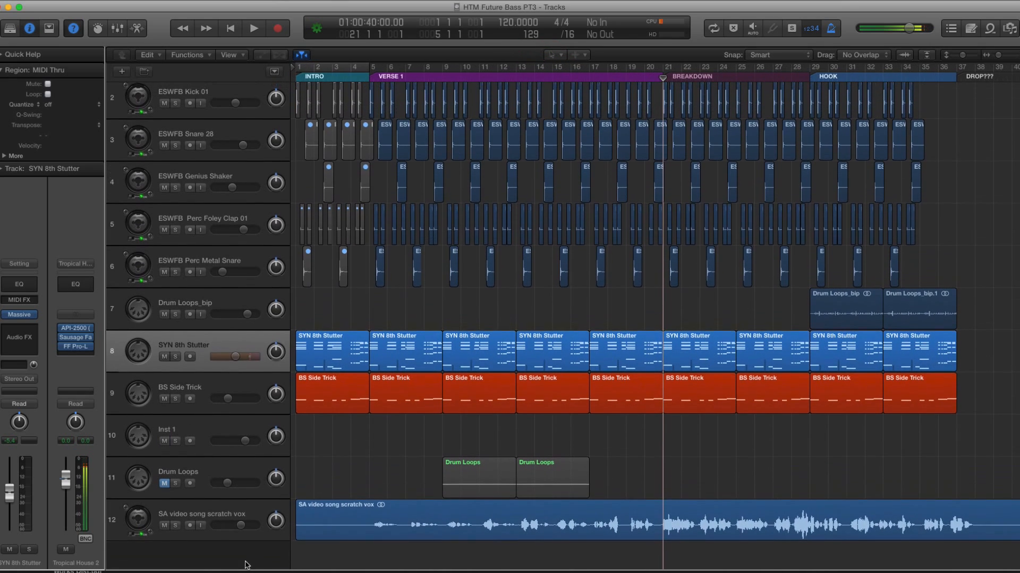
# Step: Select the SA video song scratch vox track and check the HOOK and DROP??? sections and the empty bars beyond with the playhead
pyautogui.click(234, 518)
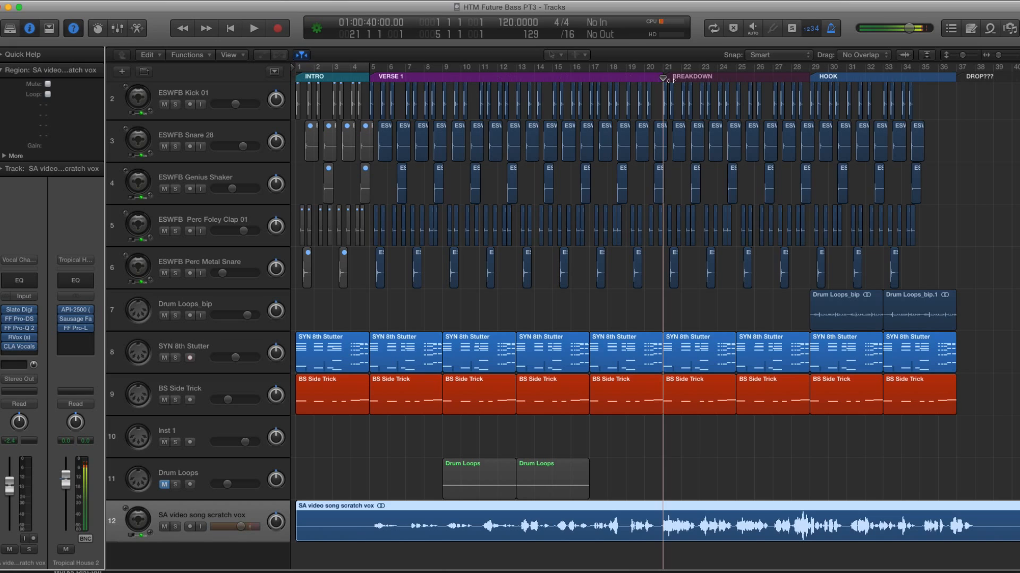
pyautogui.keyDown('alt'); pyautogui.click(827, 78); pyautogui.keyUp('alt')
pyautogui.keyDown('alt'); pyautogui.click(962, 79); pyautogui.keyUp('alt')
pyautogui.hscroll(5, 959, 78)
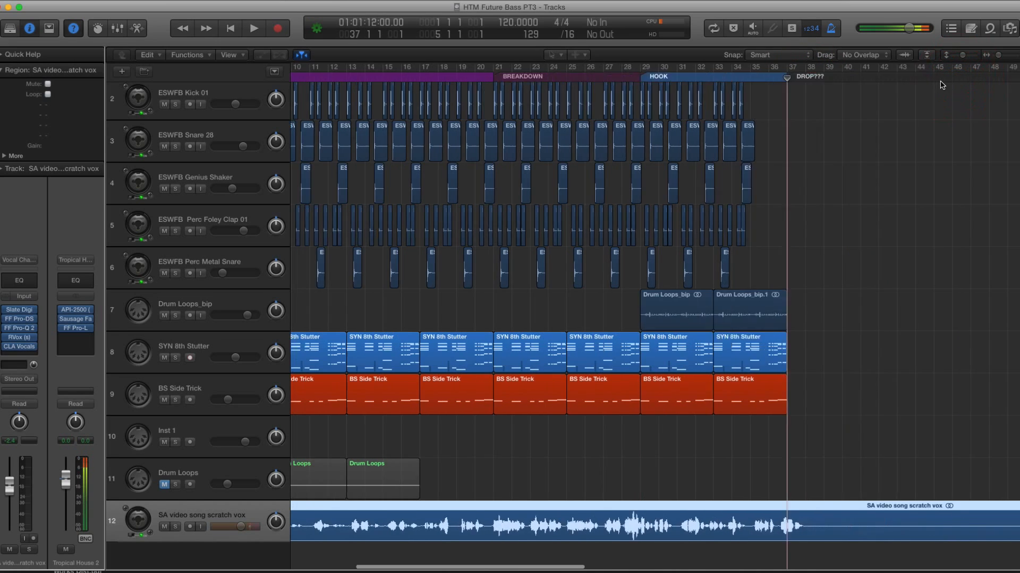
pyautogui.hscroll(3, 942, 85)
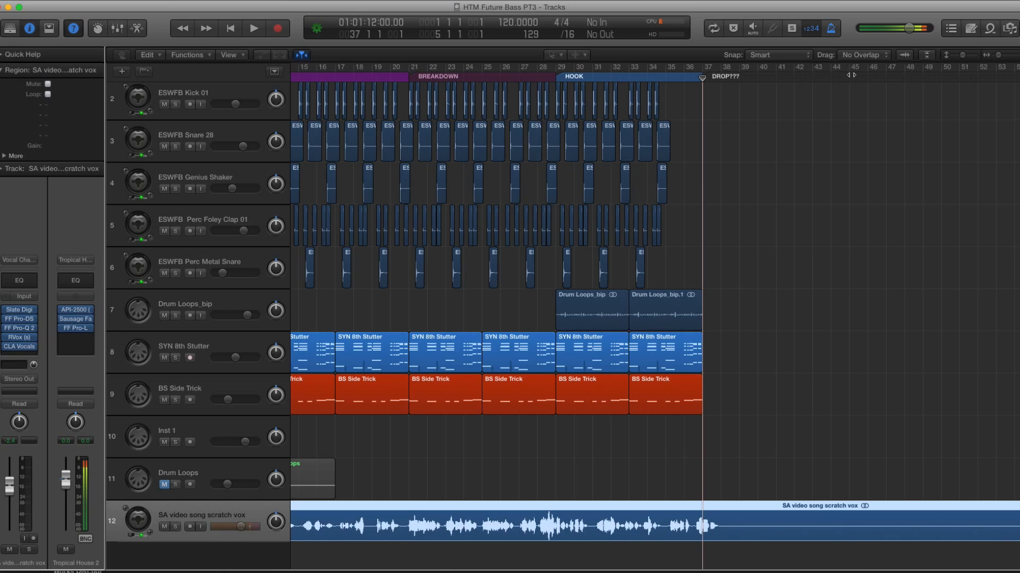
pyautogui.click(850, 76)
pyautogui.hscroll(-8, 534, 164)
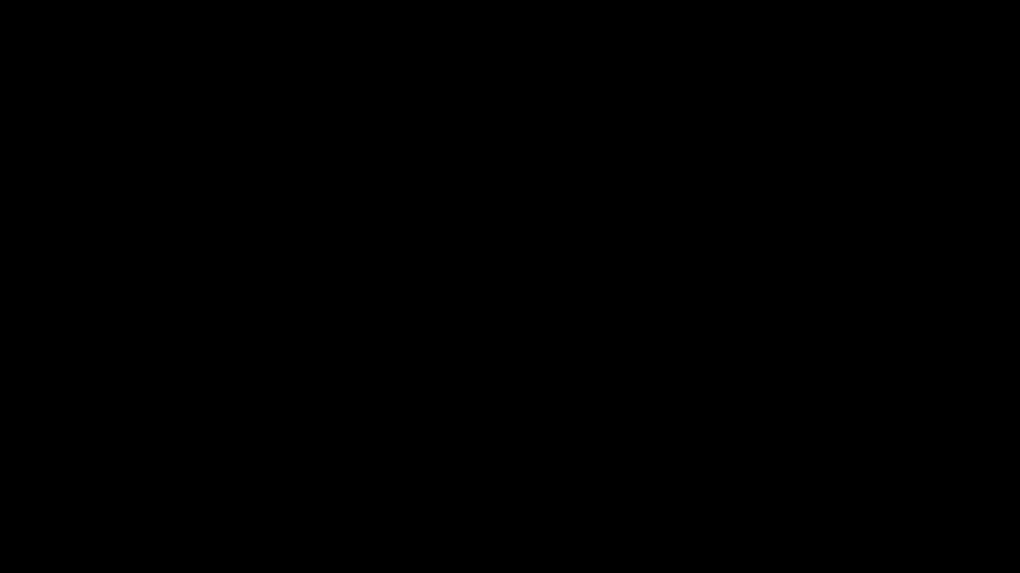
# Step: Switch to Finder and expand the Samples folder in HTM Groovy Techno Resources to view its contents
pyautogui.write('sonicacademy.com/courses/groovy-techno-with-christian-vance')
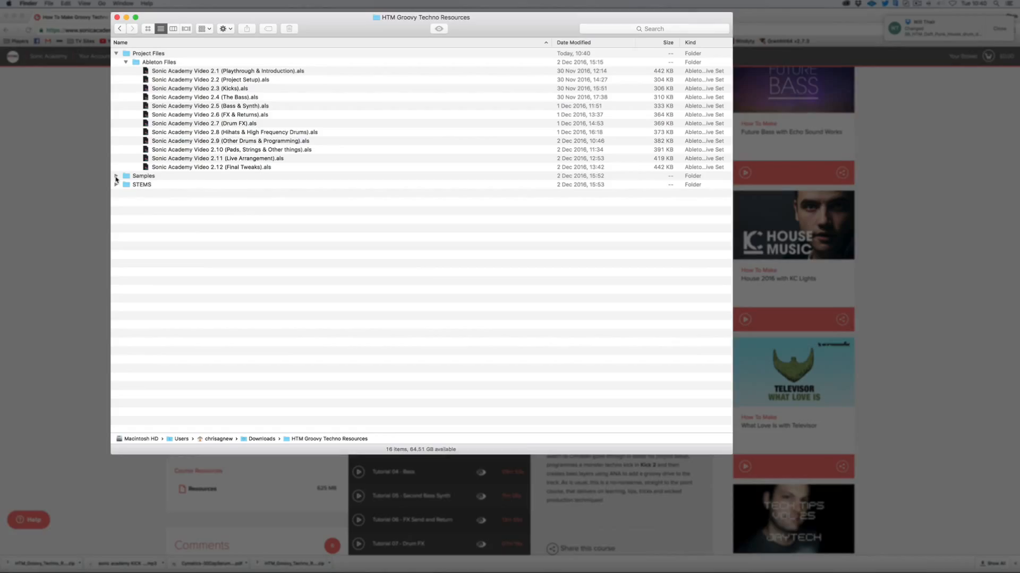
pyautogui.click(114, 174)
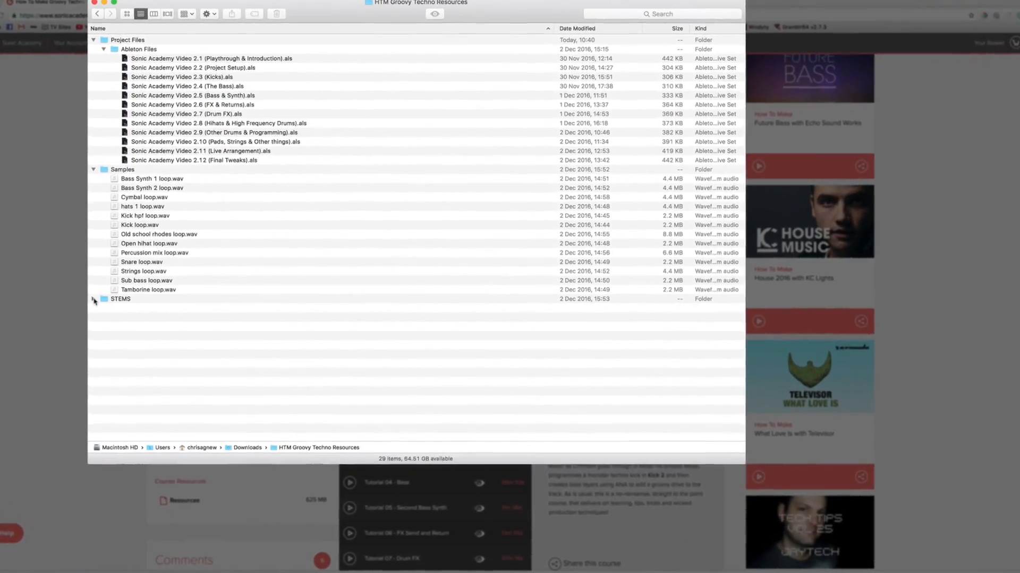